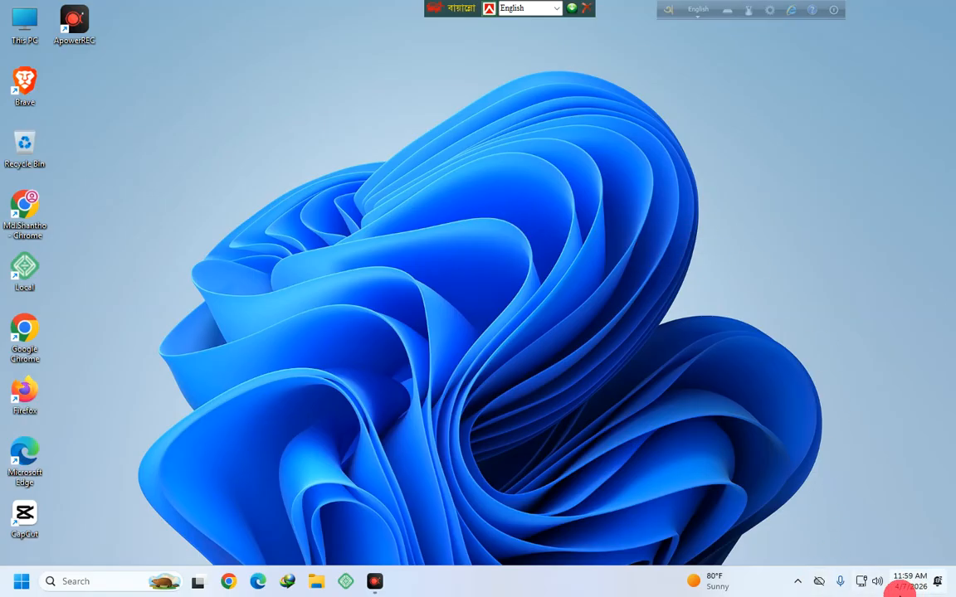
pyautogui.moveTo(900, 591)
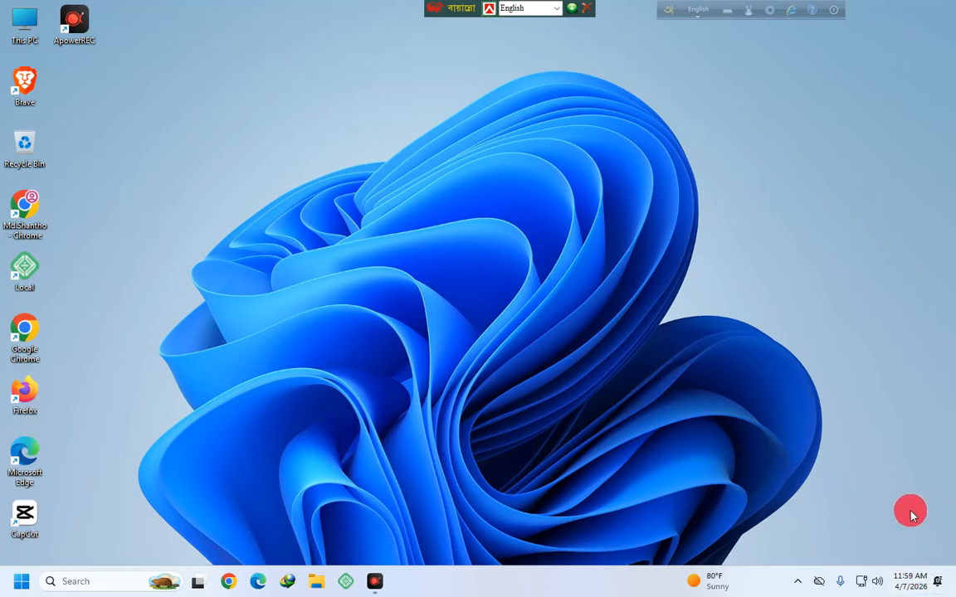
pyautogui.rightClick(420, 154)
pyautogui.click(463, 209)
pyautogui.rightClick(399, 120)
pyautogui.click(442, 177)
# - Start Word and create a new blank document
pyautogui.click(20, 580)
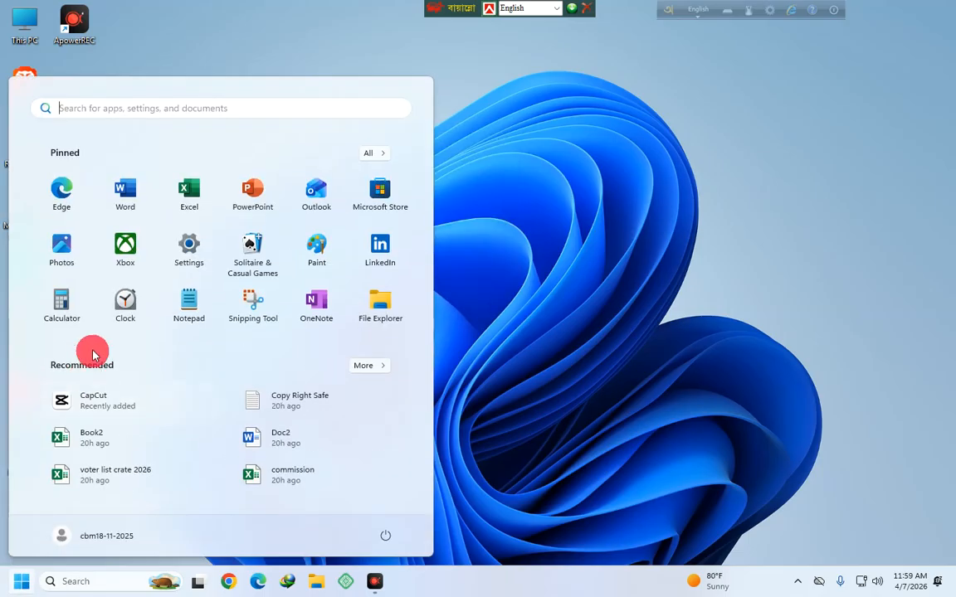
pyautogui.click(121, 206)
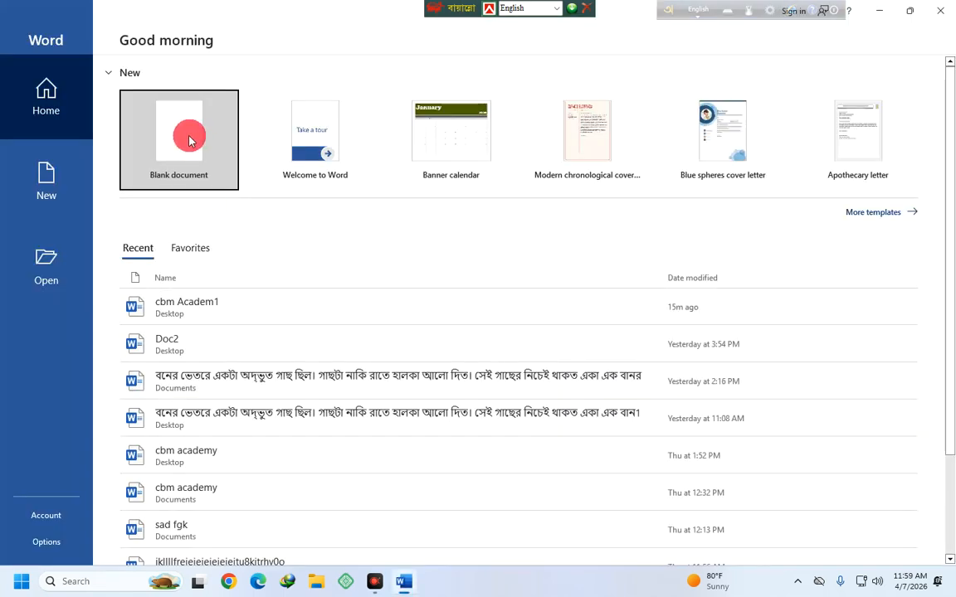
pyautogui.click(187, 191)
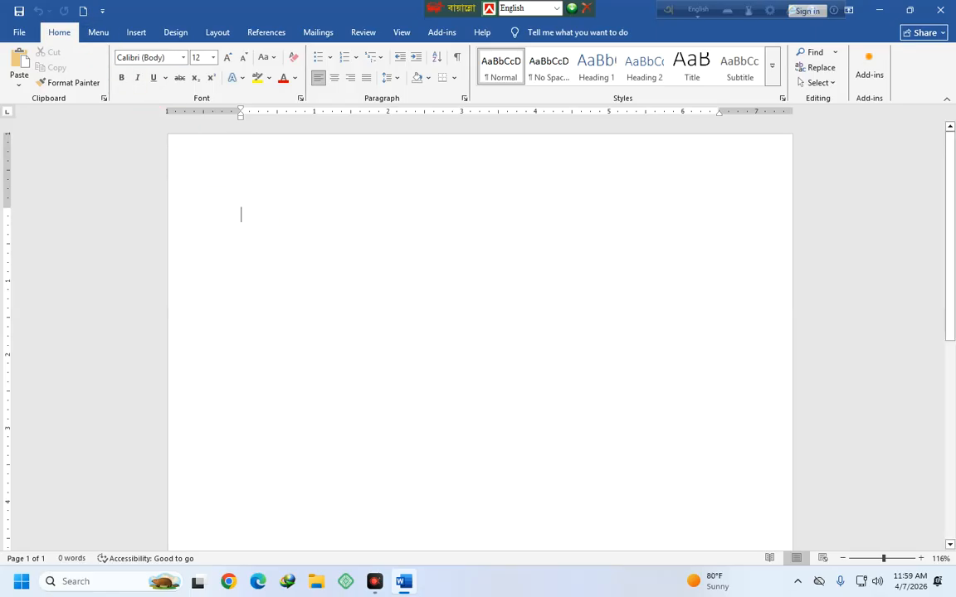
# - Write the title "cbm Academy", center it and start a new line below it
pyautogui.write('cbm Academy')
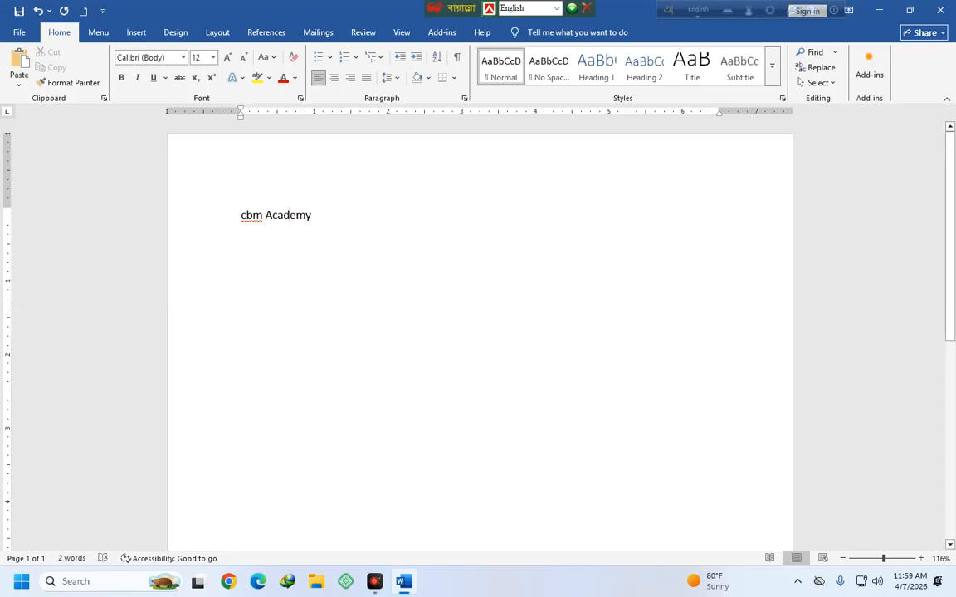
pyautogui.hotkey('ctrl', 'e')
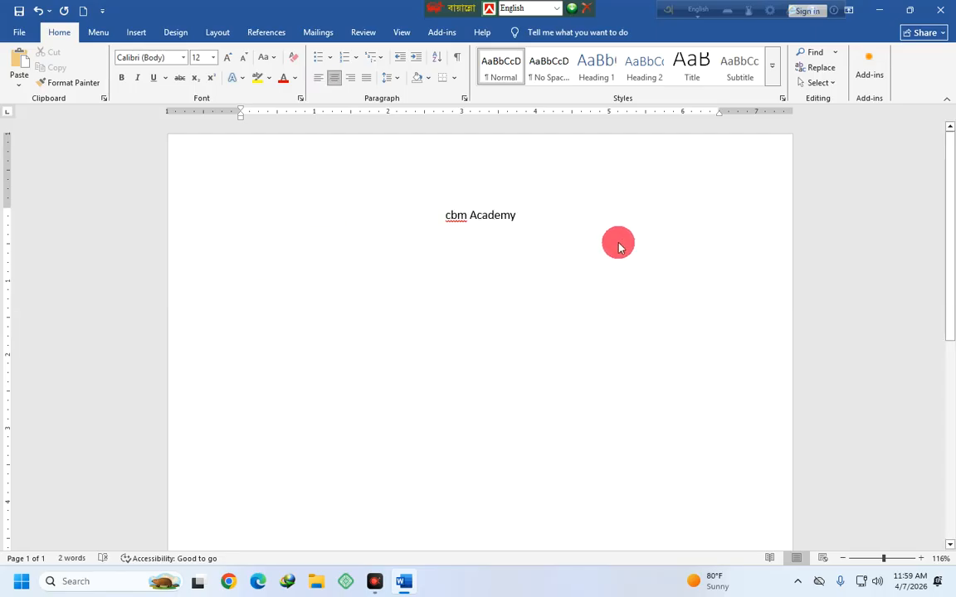
pyautogui.click(520, 209)
pyautogui.press('Return')
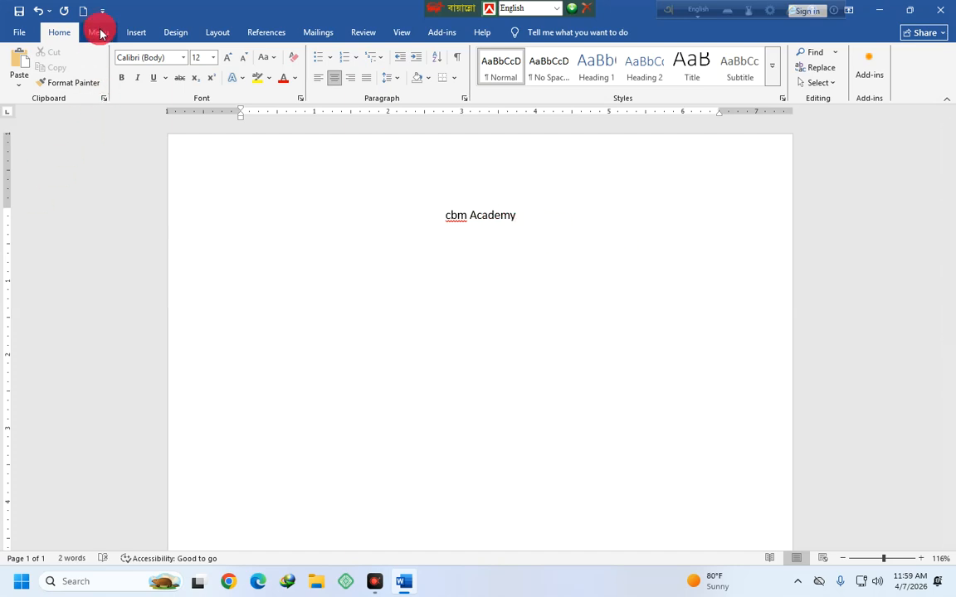
# - Add three lines of filler text below the title: "ksdjaklfjlsakjdfljkasd", "jfklasdjflkjasldkfjlksda" and "fjklasdjflkjasdlfkjlsajdflkjsda"
pyautogui.click(98, 33)
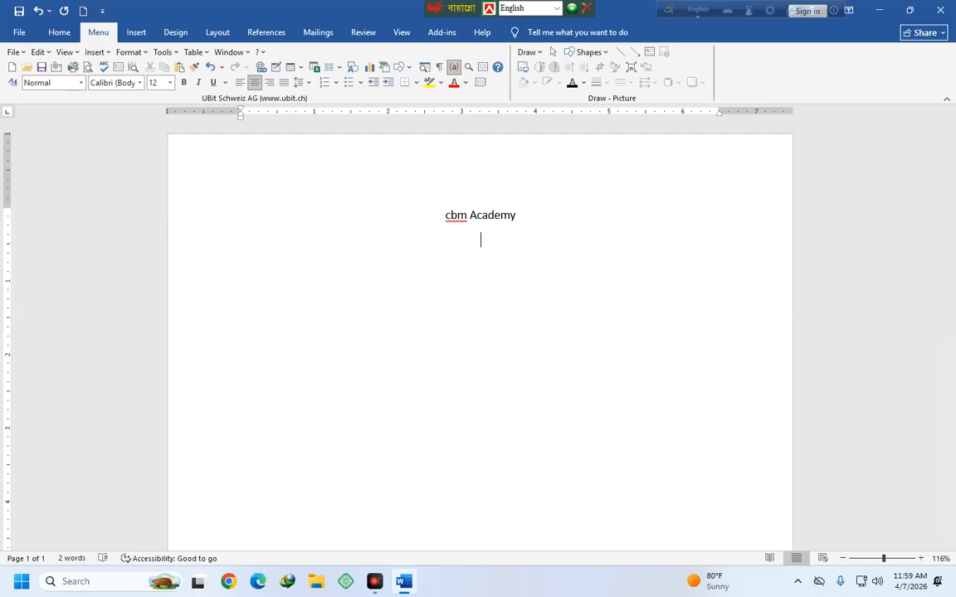
pyautogui.click(558, 266)
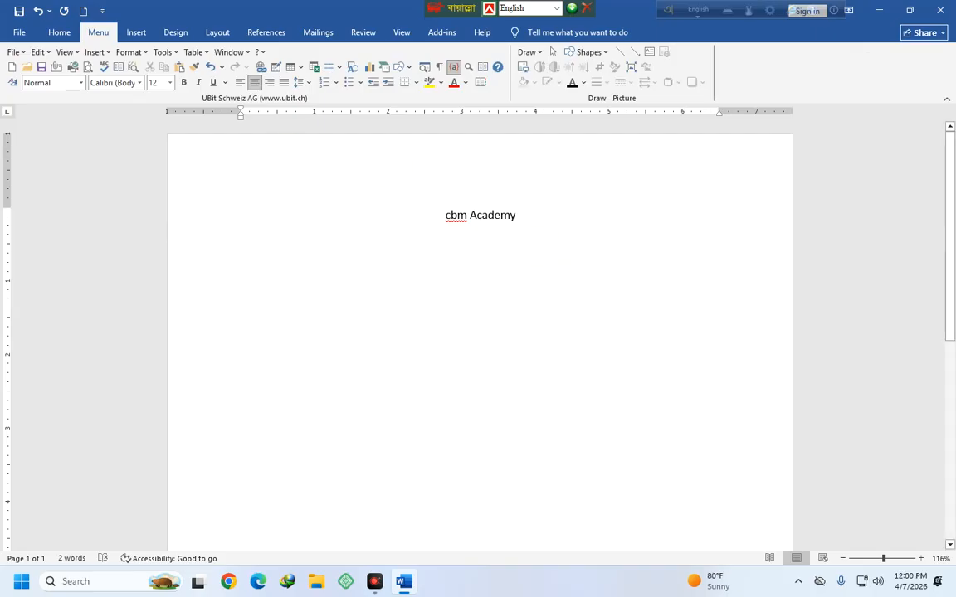
pyautogui.write('ksdjaklfjlsakjdfljkasd')
pyautogui.press('Return')
pyautogui.write('jfklasdjflk')
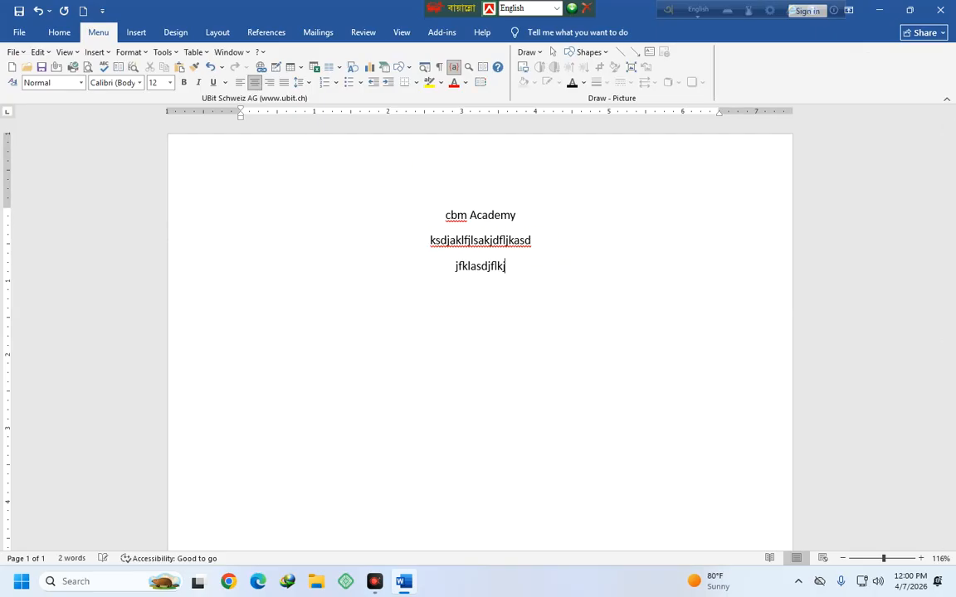
pyautogui.write('jasldkfjlksda')
pyautogui.press('Return')
pyautogui.write('fjklasdjflkjasdlfkjlsajdflkjsda')
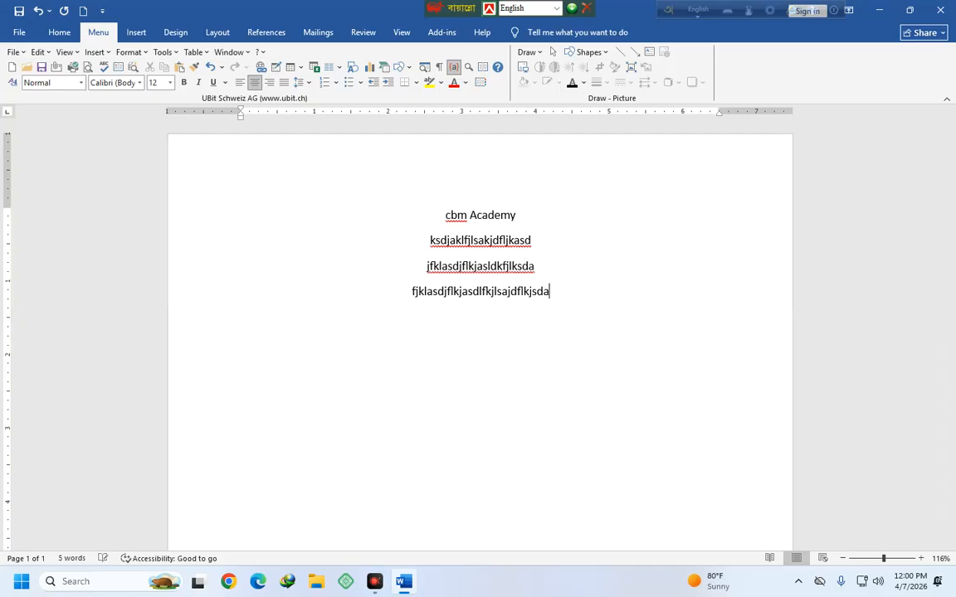
# - Copy the three filler lines and paste them four times beneath the existing text
pyautogui.moveTo(424, 238); pyautogui.dragTo(565, 305)
pyautogui.rightClick(493, 268)
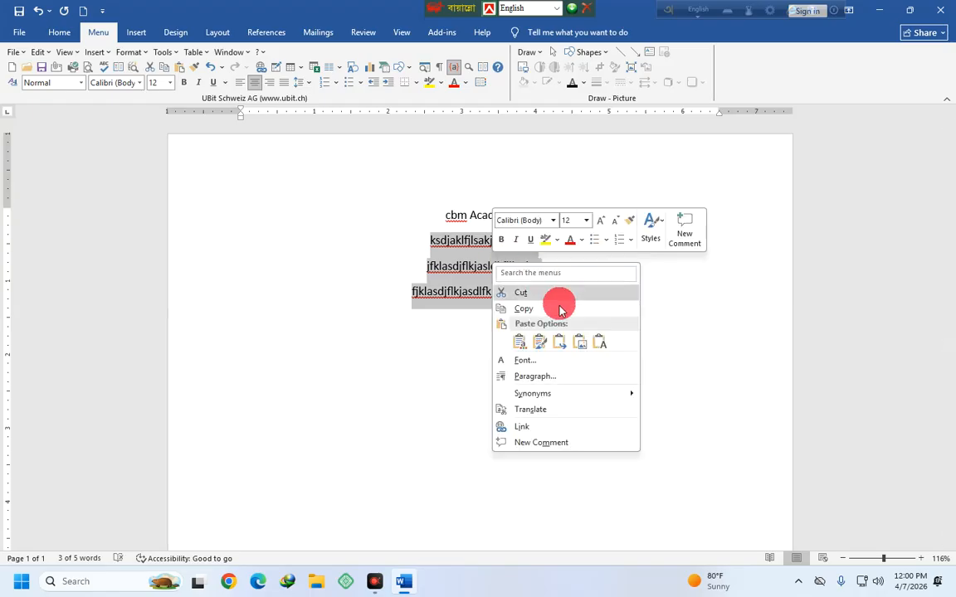
pyautogui.click(523, 309)
pyautogui.press('Right')
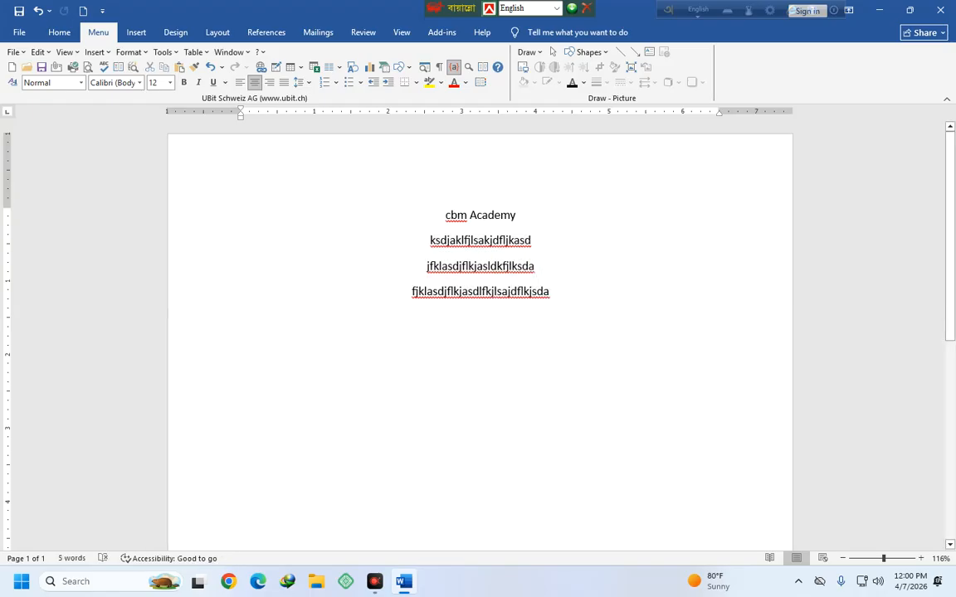
pyautogui.press('Return')
pyautogui.hotkey('ctrl', 'v')
pyautogui.hotkey('ctrl', 'v')
pyautogui.hotkey('ctrl', 'v')
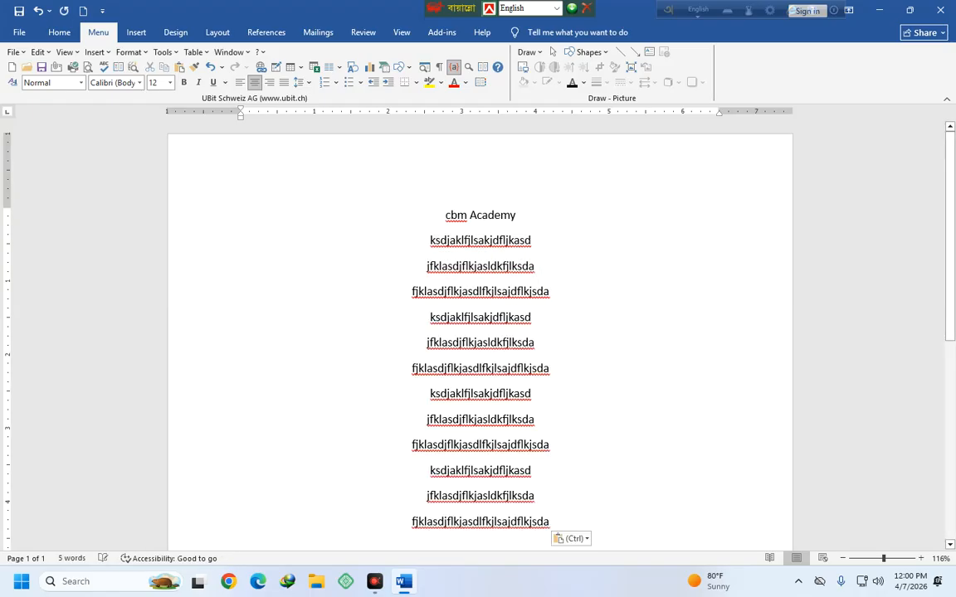
pyautogui.hotkey('ctrl', 'v')
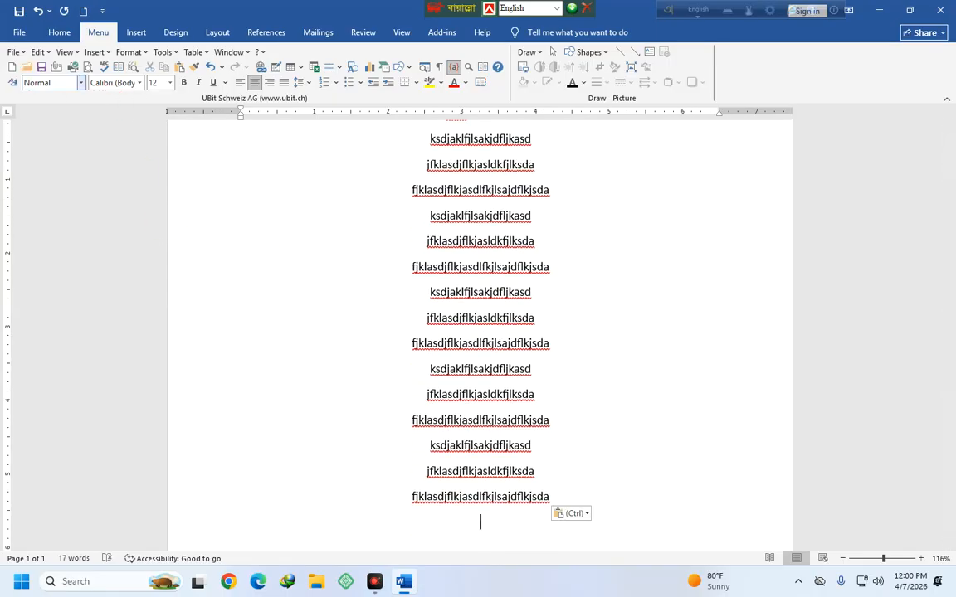
# - Open the Page Setup dialog, look at its paper and layout settings, and return to the margin settings
pyautogui.click(25, 54)
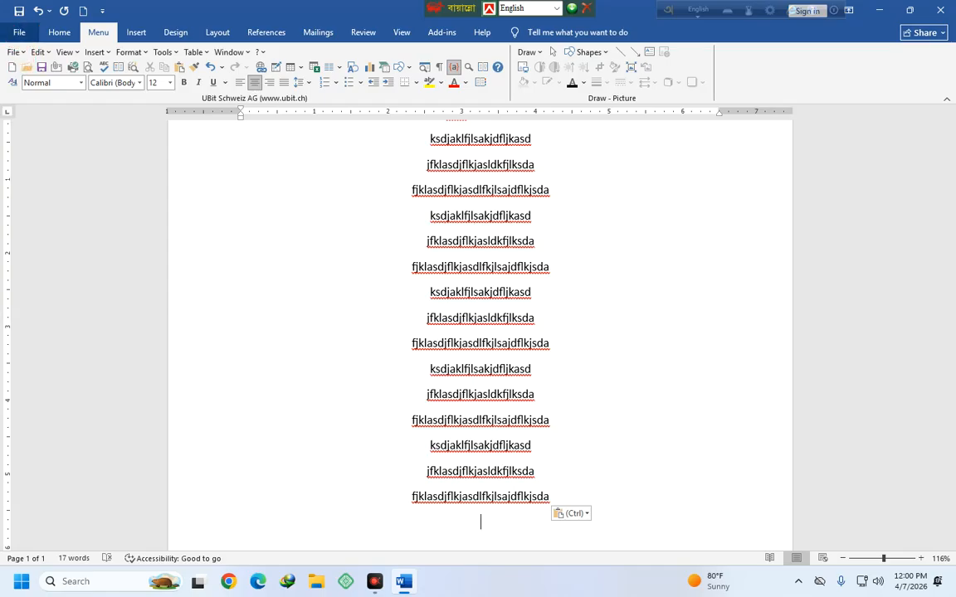
pyautogui.click(18, 52)
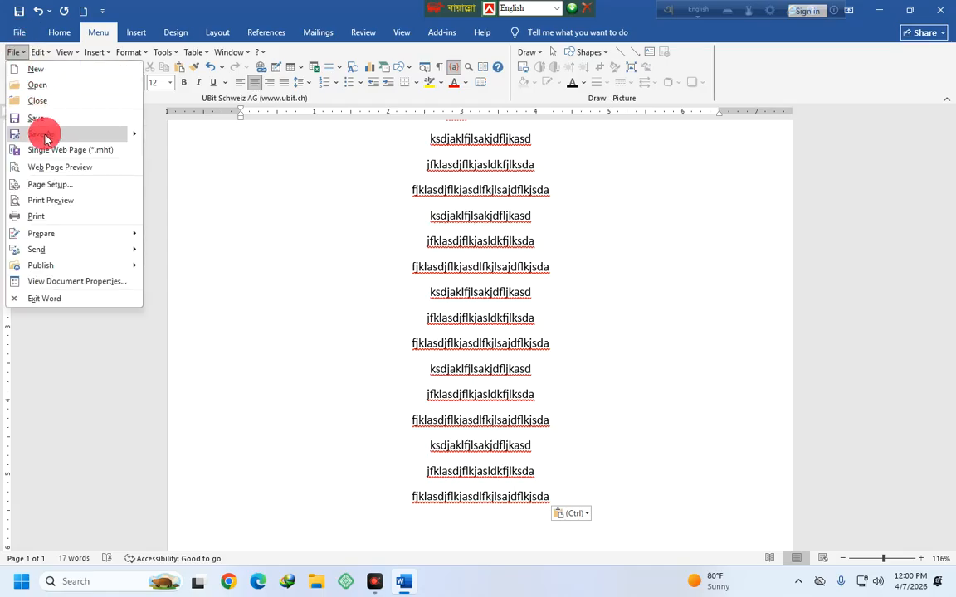
pyautogui.click(48, 185)
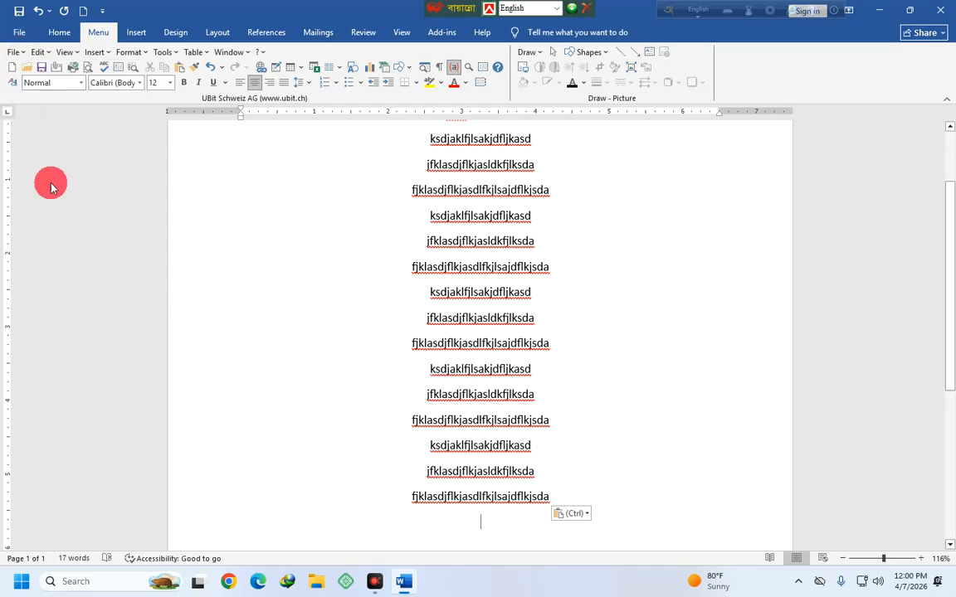
pyautogui.moveTo(264, 128); pyautogui.dragTo(410, 156)
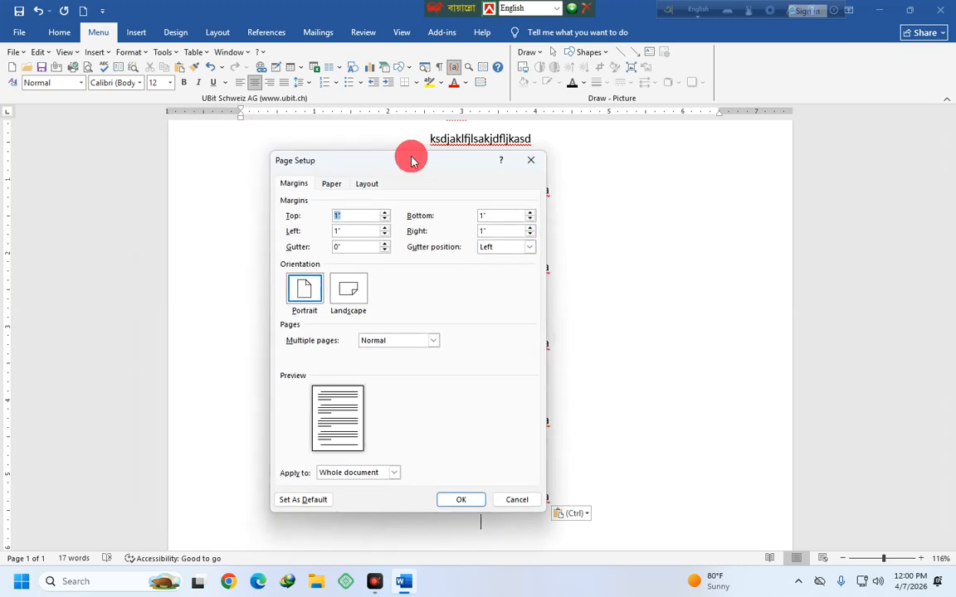
pyautogui.click(331, 185)
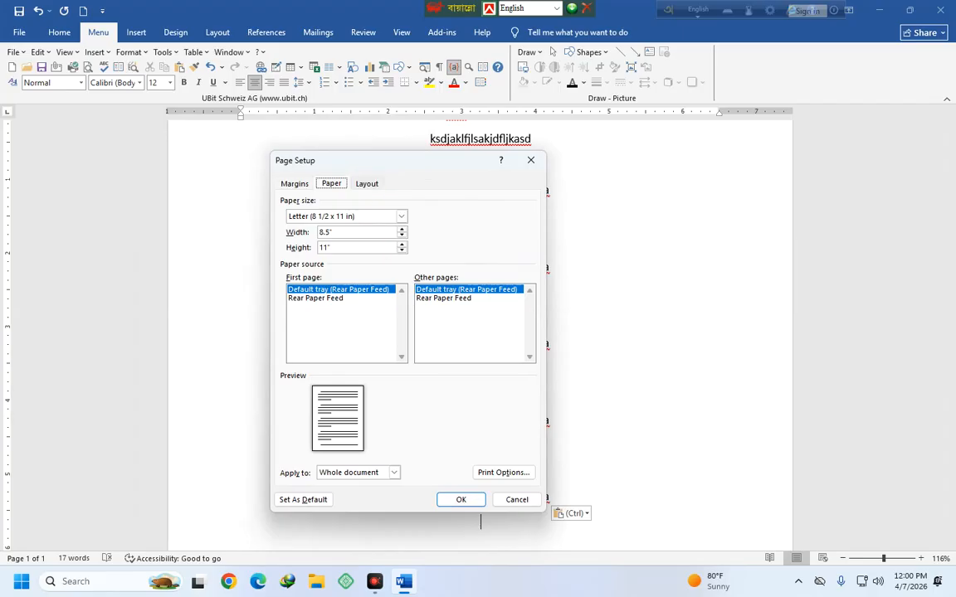
pyautogui.click(367, 183)
pyautogui.click(295, 183)
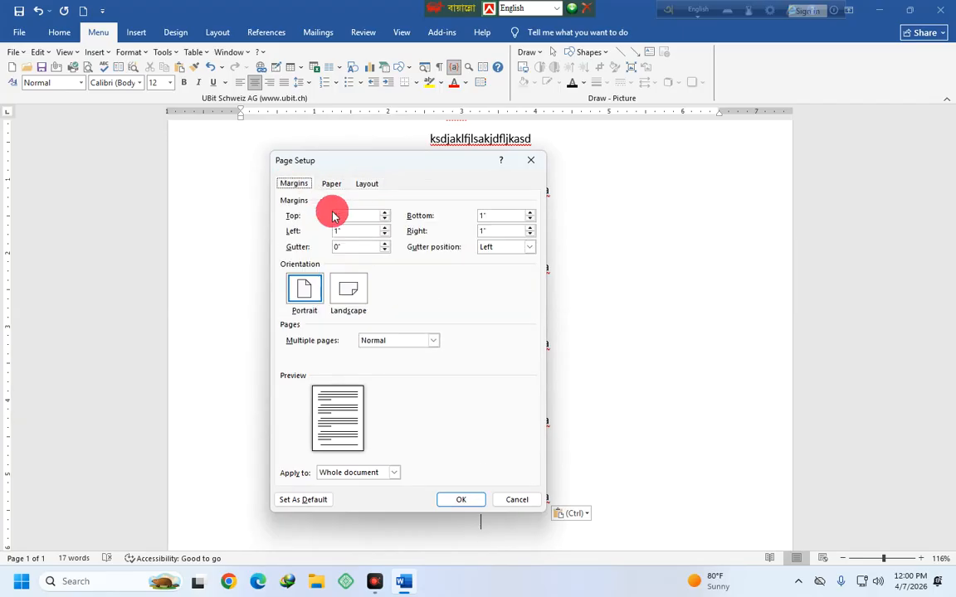
# - Set the top, left, bottom and right page margins to 0.5" with portrait orientation
pyautogui.click(384, 219)
pyautogui.click(385, 218)
pyautogui.click(384, 218)
pyautogui.click(384, 218)
pyautogui.click(384, 218)
pyautogui.click(384, 233)
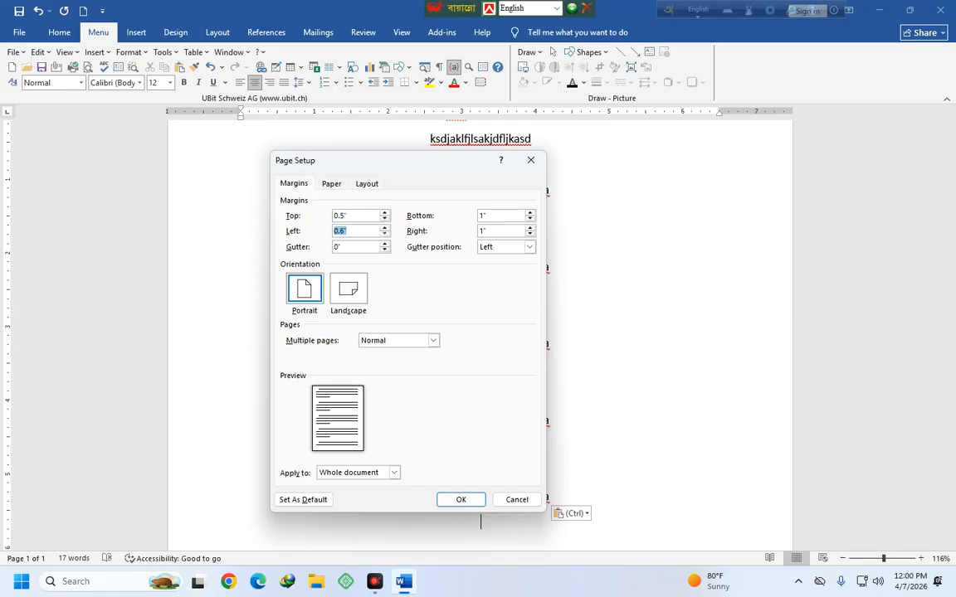
pyautogui.click(530, 219)
pyautogui.click(530, 235)
pyautogui.click(530, 234)
pyautogui.click(530, 235)
pyautogui.click(530, 235)
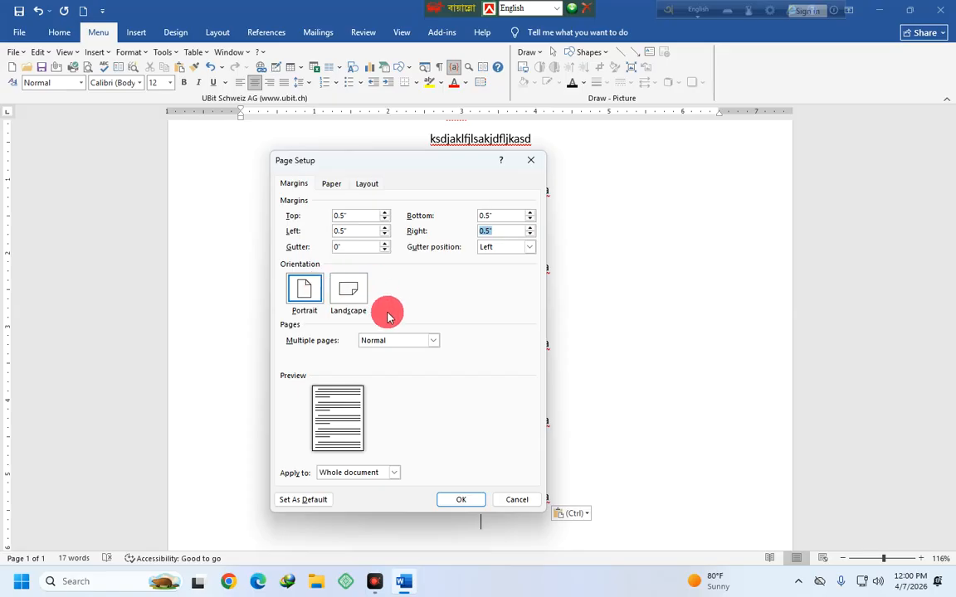
pyautogui.click(299, 296)
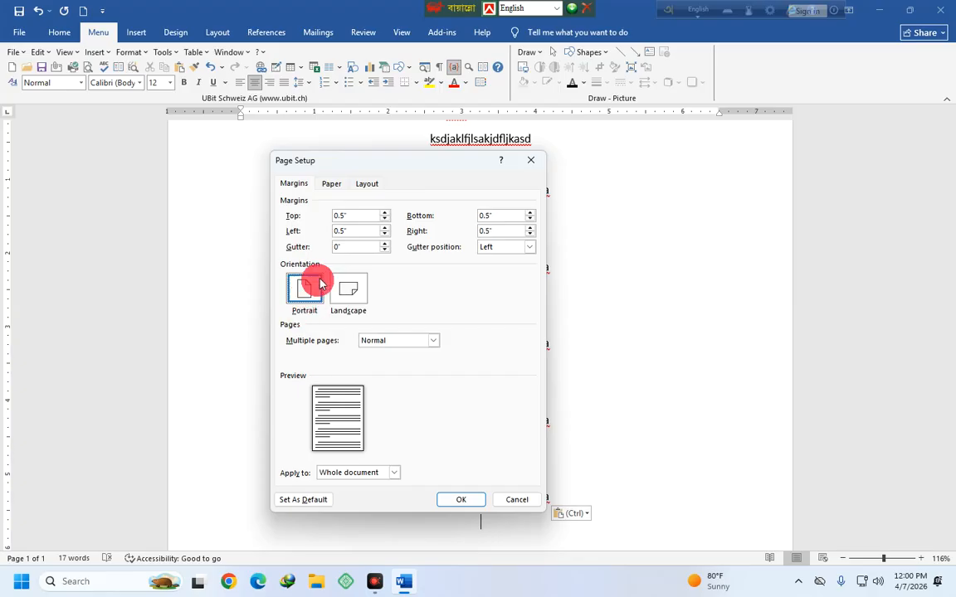
# - Set the paper size to A4 (210 x 297 mm) and apply the page setup
pyautogui.click(332, 183)
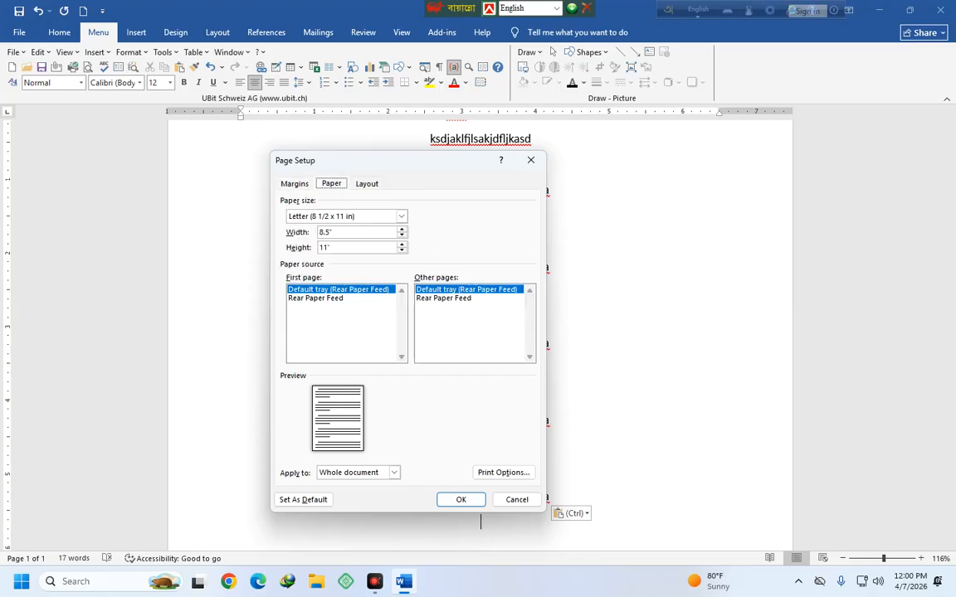
pyautogui.click(355, 218)
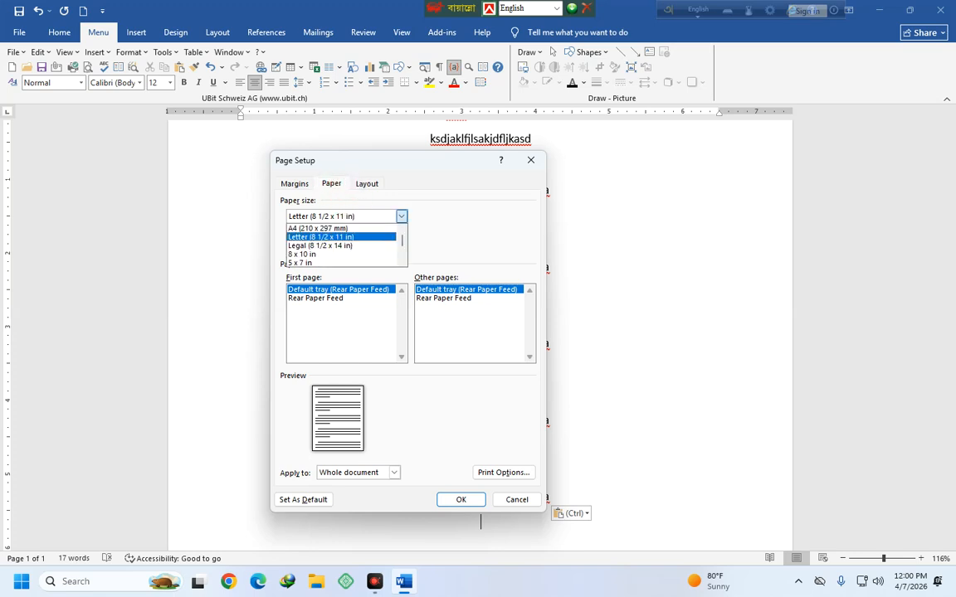
pyautogui.click(330, 232)
pyautogui.click(461, 499)
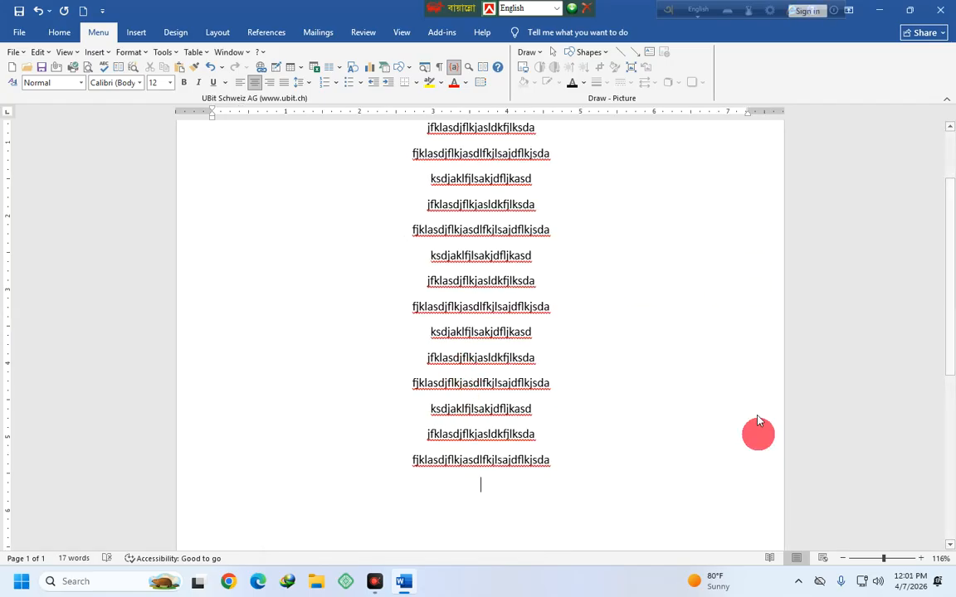
# - Enable "Show text boundaries" in Word's advanced options and check the document
pyautogui.click(19, 32)
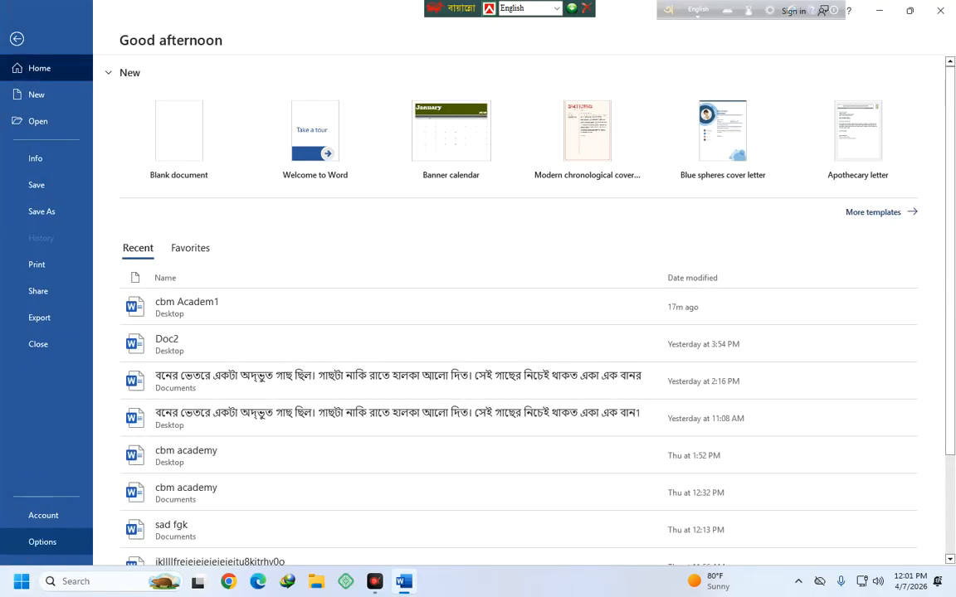
pyautogui.click(43, 541)
pyautogui.click(237, 202)
pyautogui.scroll(-6, 523, 282)
pyautogui.scroll(-5, 348, 361)
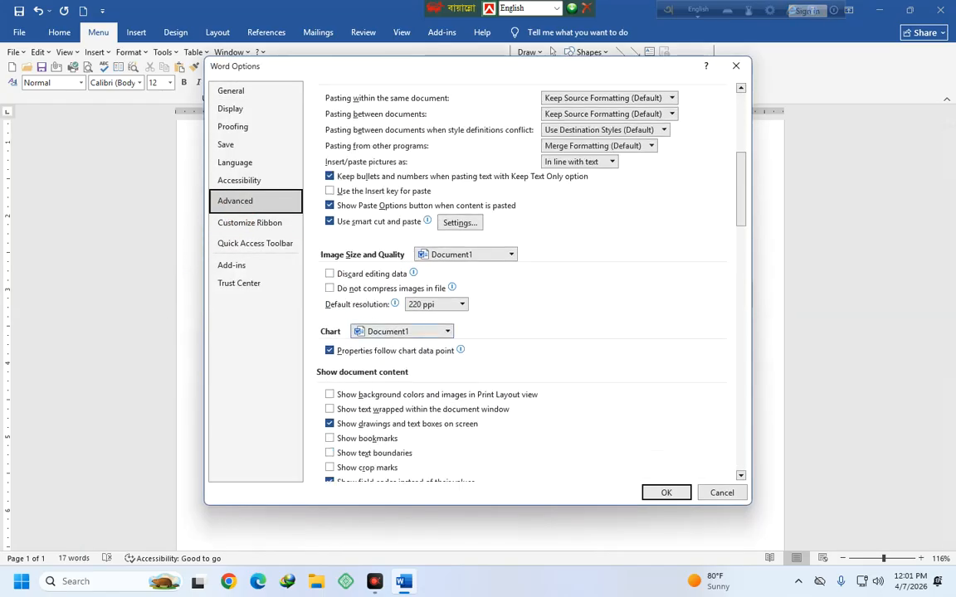
pyautogui.click(351, 361)
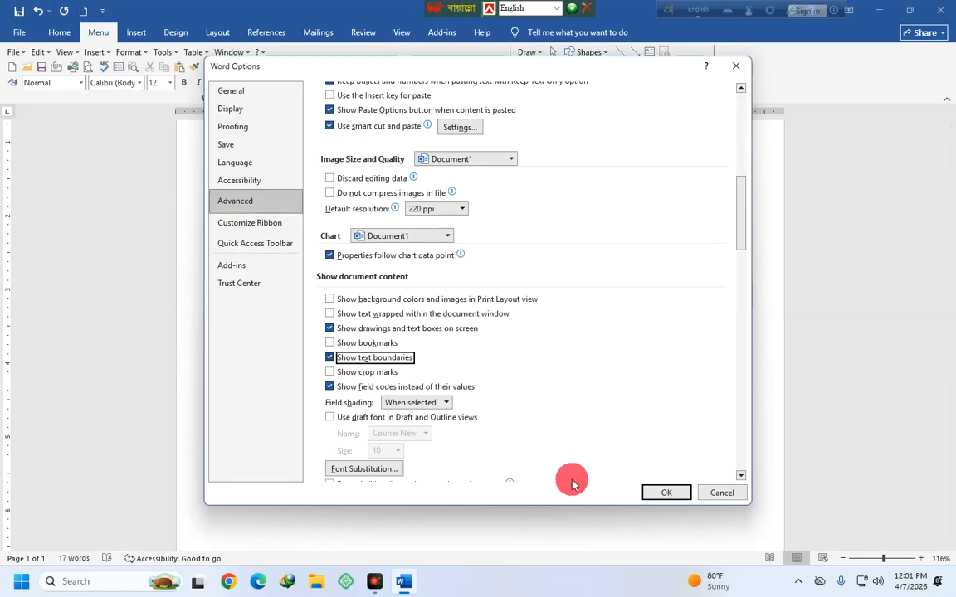
pyautogui.click(665, 493)
pyautogui.scroll(3, 634, 197)
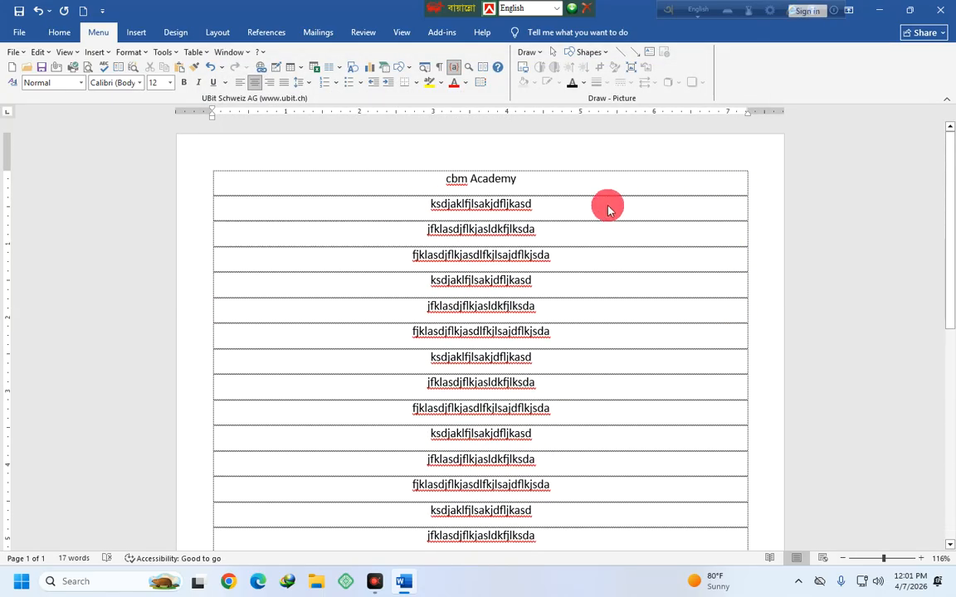
pyautogui.press('Return')
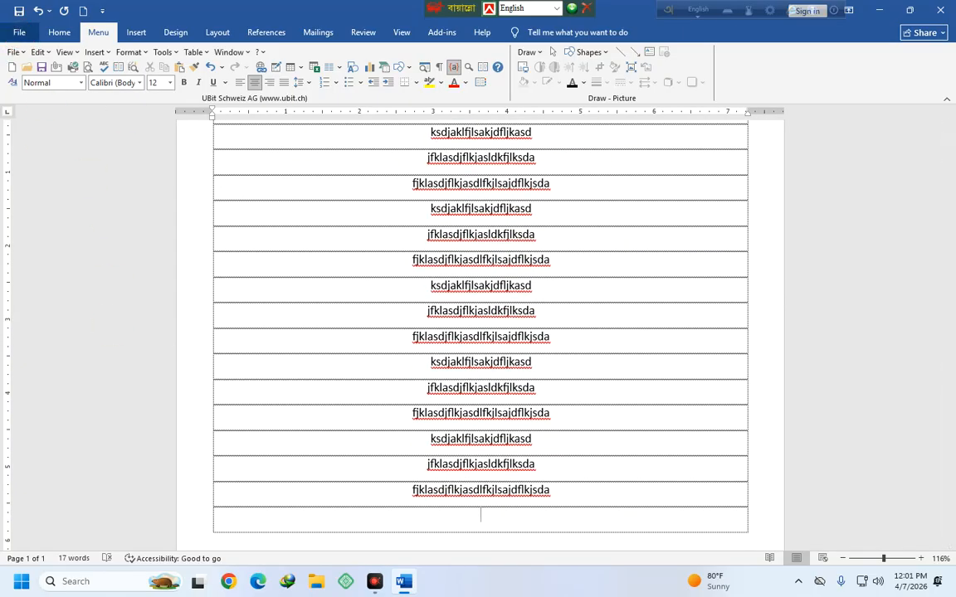
# - Turn off "Show text boundaries" in Word's advanced options and check the document
pyautogui.click(19, 31)
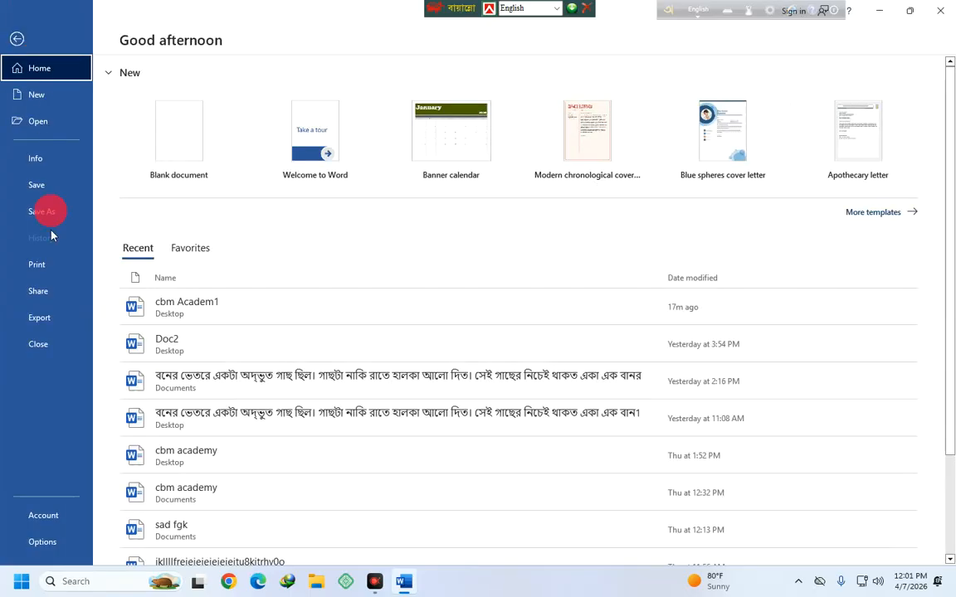
pyautogui.click(79, 535)
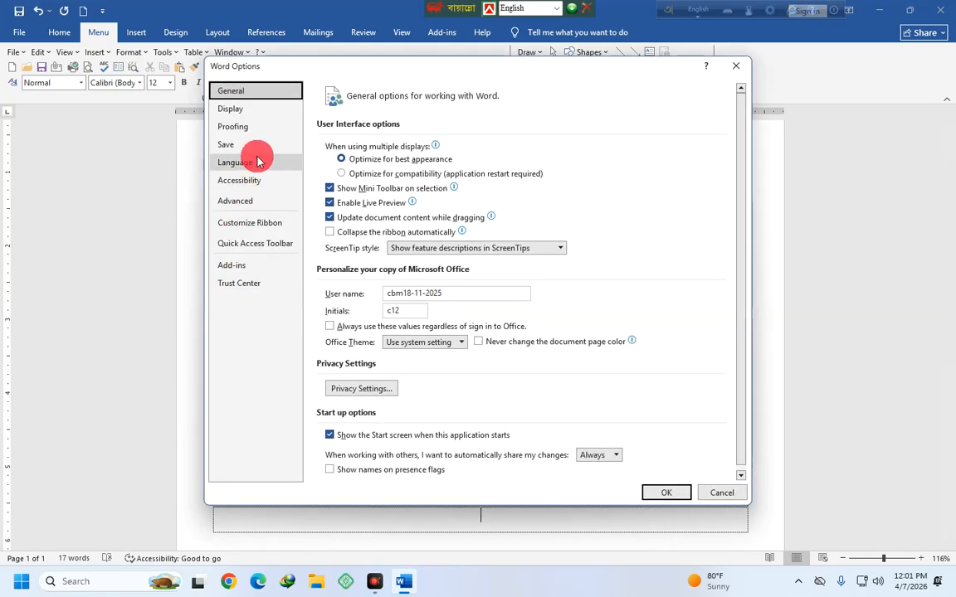
pyautogui.click(235, 201)
pyautogui.scroll(-10, 472, 299)
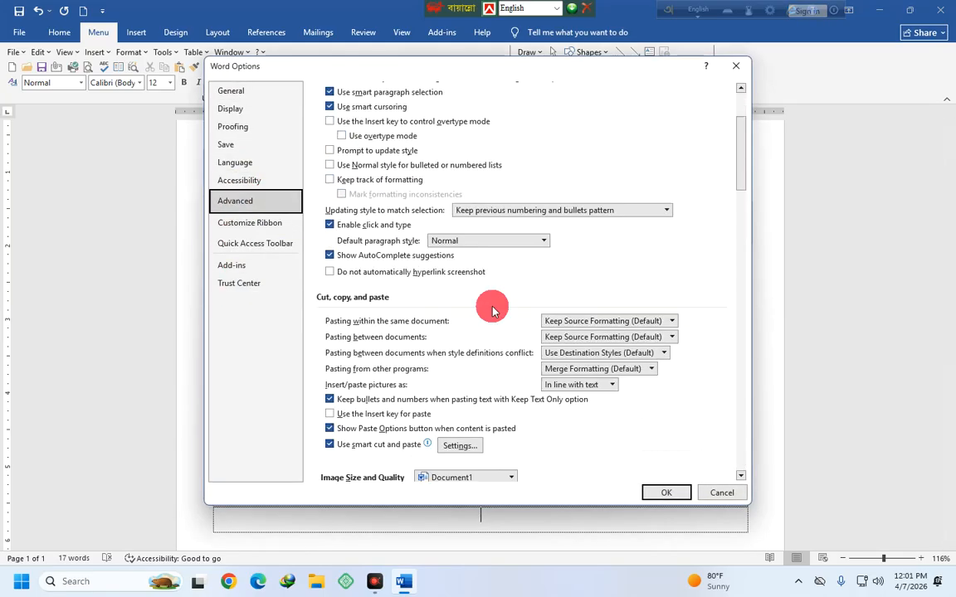
pyautogui.scroll(-3, 471, 298)
pyautogui.click(330, 358)
pyautogui.click(666, 493)
pyautogui.click(642, 261)
pyautogui.scroll(2, 597, 220)
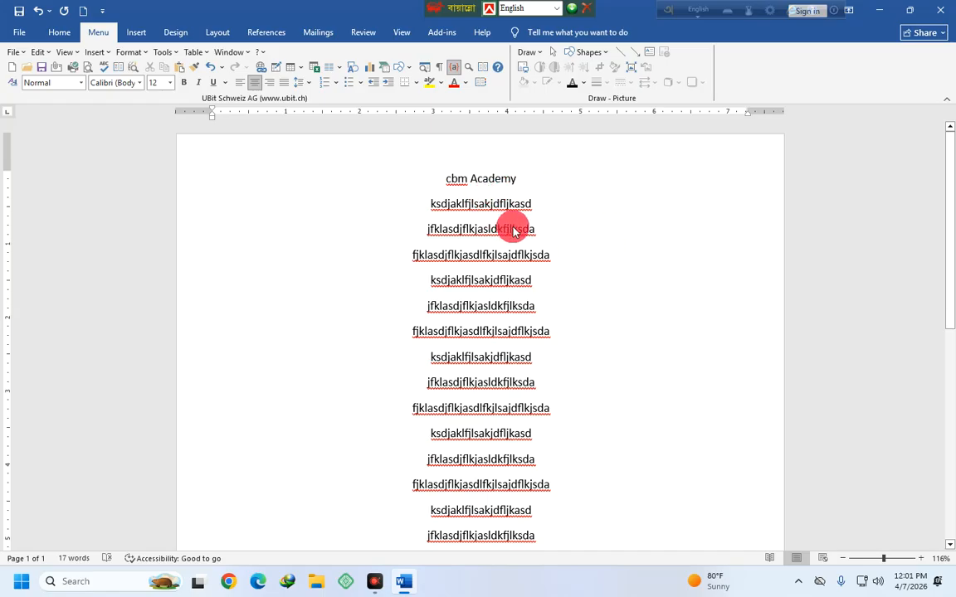
# - Save the document to the Desktop as a Word Document, naming it "office file" followed by the person's name
pyautogui.click(22, 38)
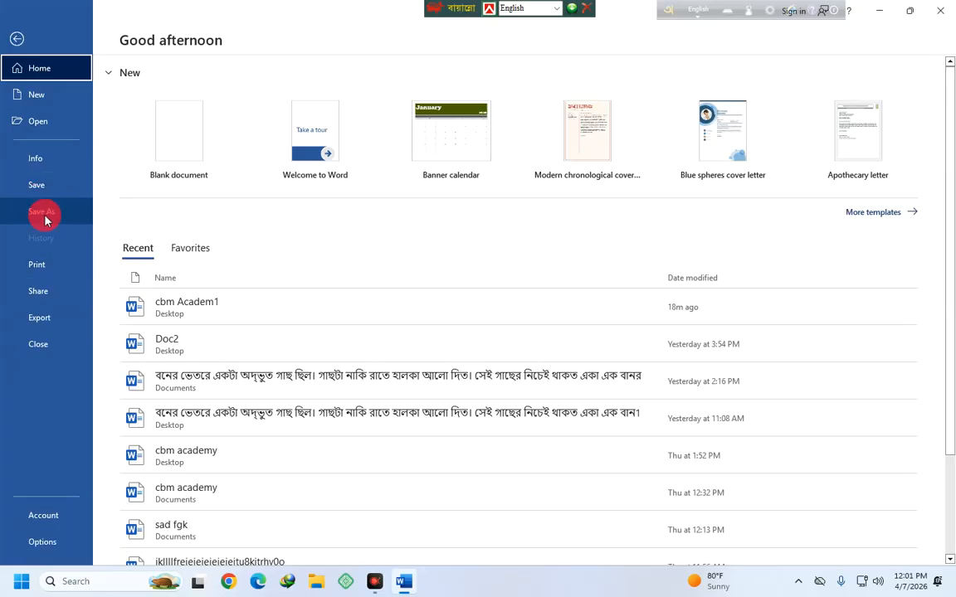
pyautogui.click(46, 214)
pyautogui.click(171, 307)
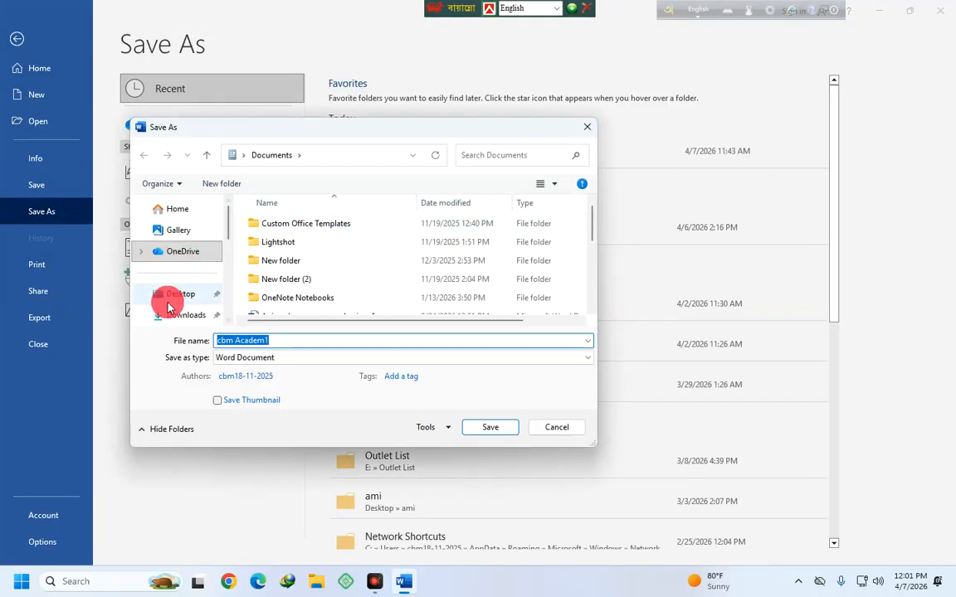
pyautogui.click(174, 294)
pyautogui.moveTo(284, 335); pyautogui.dragTo(205, 339)
pyautogui.press('BackSpace')
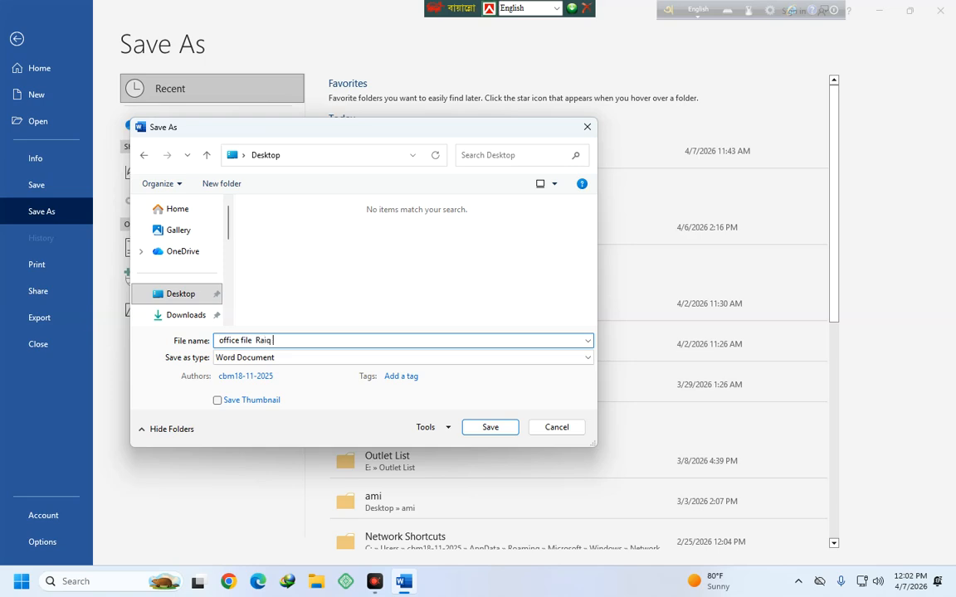
pyautogui.click(166, 293)
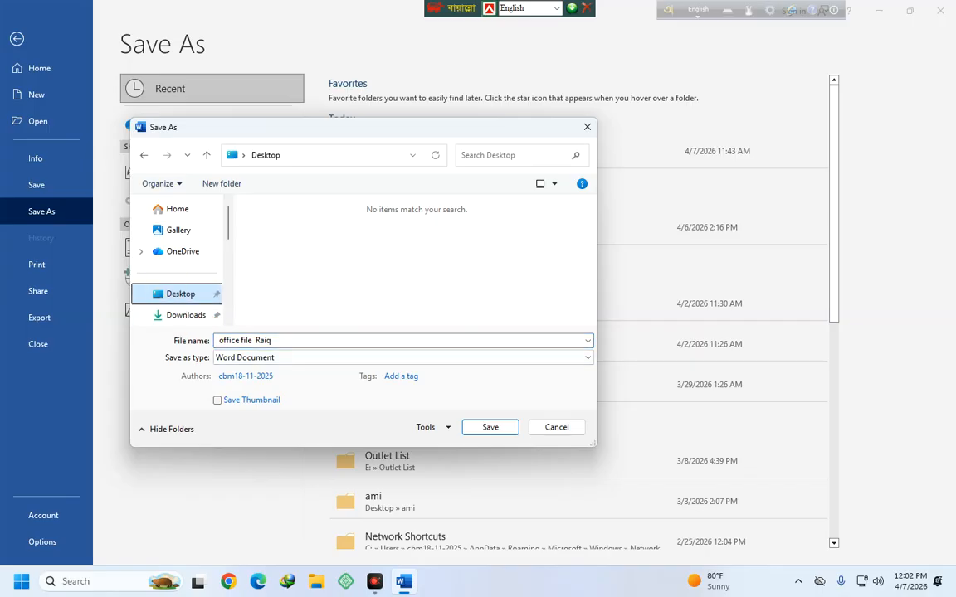
pyautogui.click(498, 431)
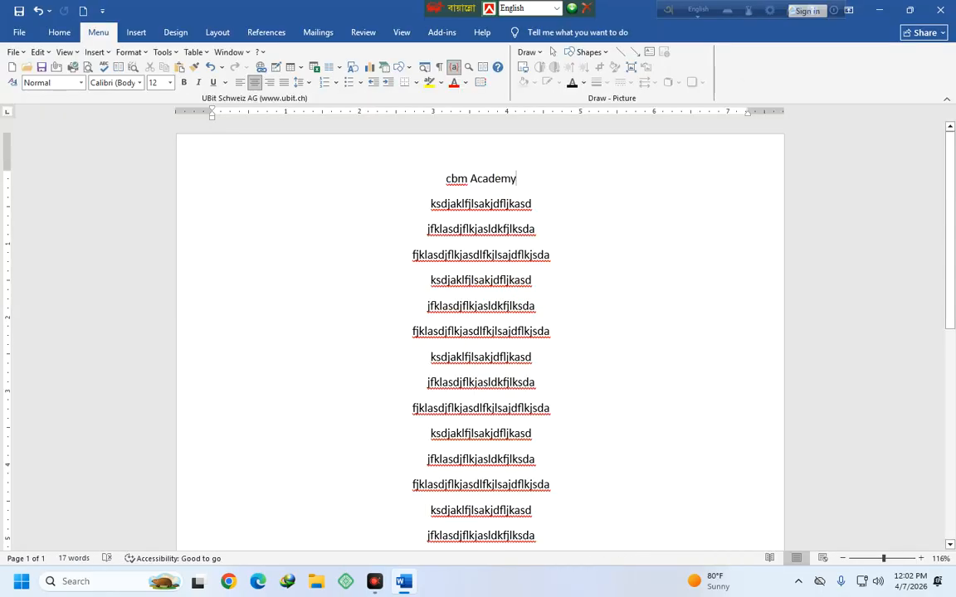
# - Add the line "dfff" below the "cbm Academy" heading and save the document
pyautogui.press('Return')
pyautogui.write('df')
pyautogui.hotkey('ctrl', 's')
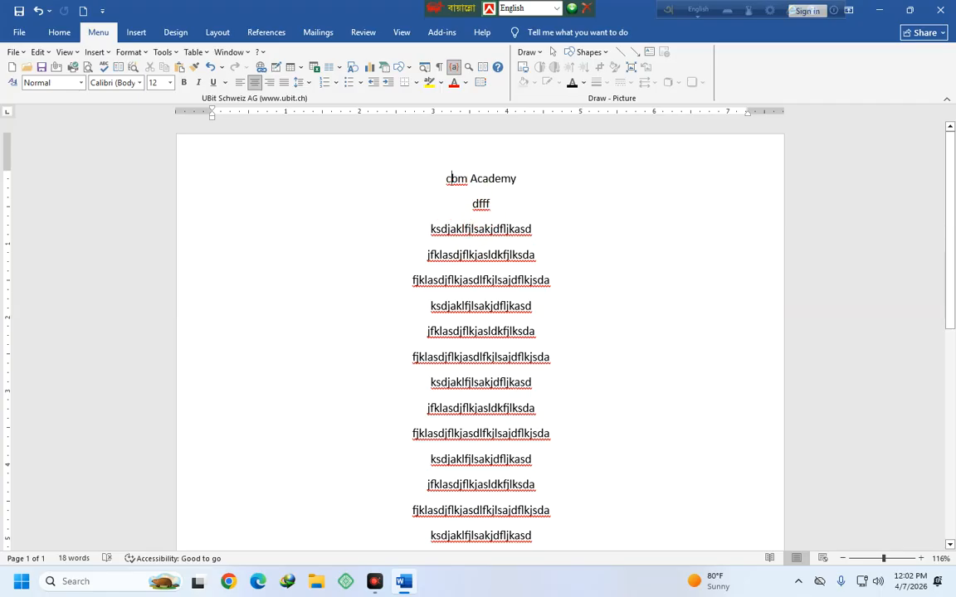
# - Delete all the text in the document
pyautogui.moveTo(501, 285); pyautogui.dragTo(576, 423)
pyautogui.press('Delete')
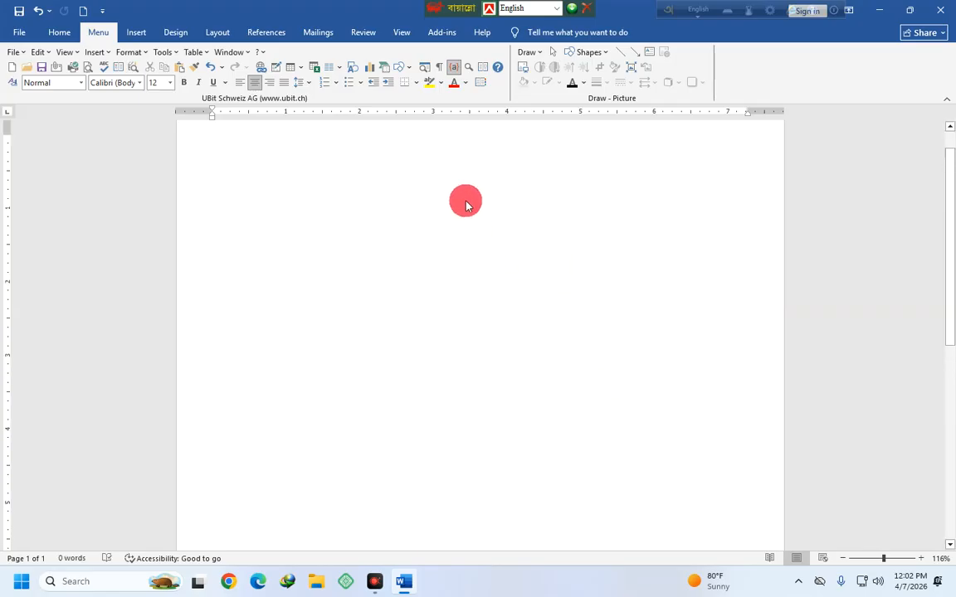
# - Check the margins in Page Setup and set the paper size to Legal (8 1/2 x 14 in) for the whole document
pyautogui.click(12, 53)
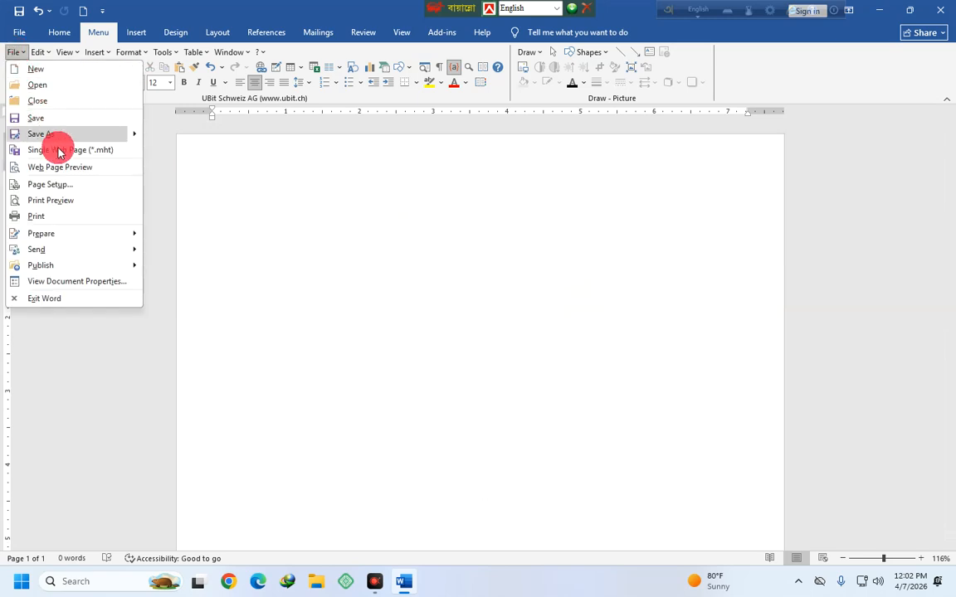
pyautogui.click(51, 185)
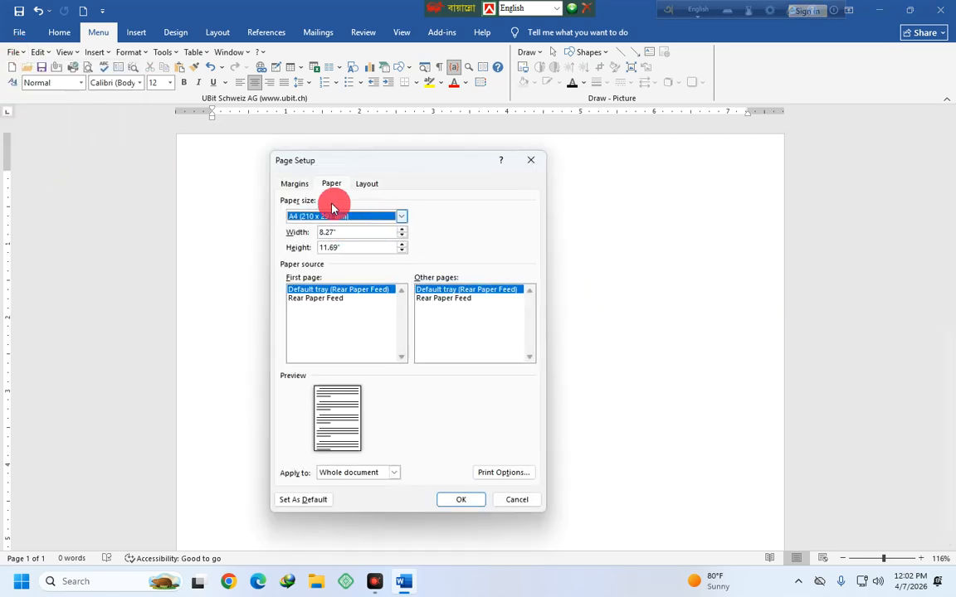
pyautogui.click(294, 186)
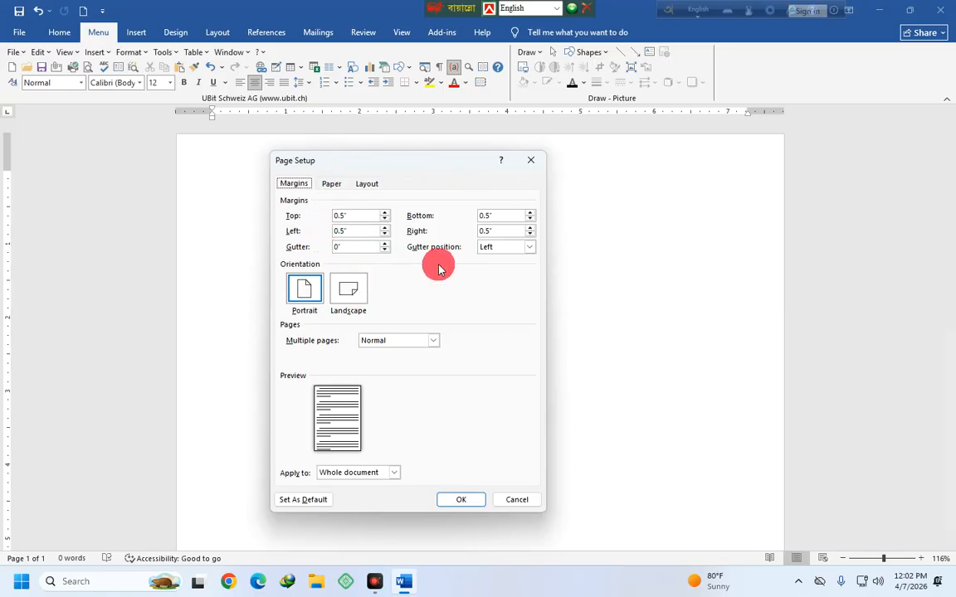
pyautogui.click(332, 184)
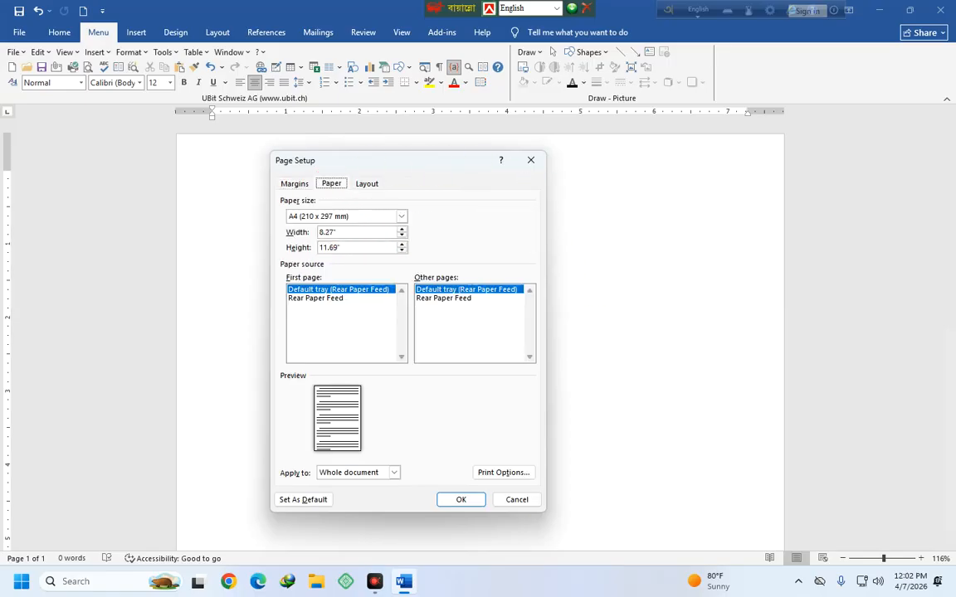
pyautogui.click(293, 218)
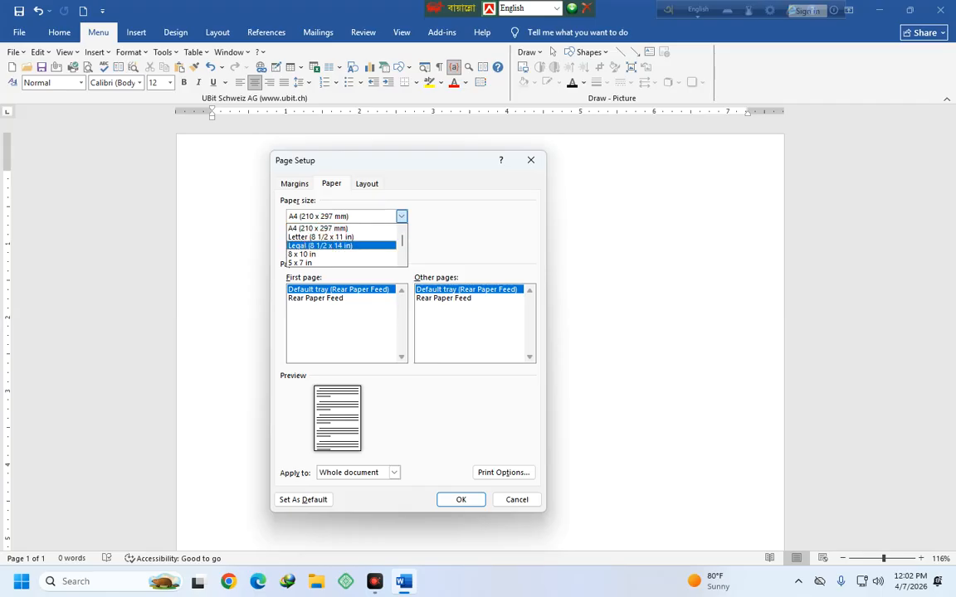
pyautogui.click(320, 246)
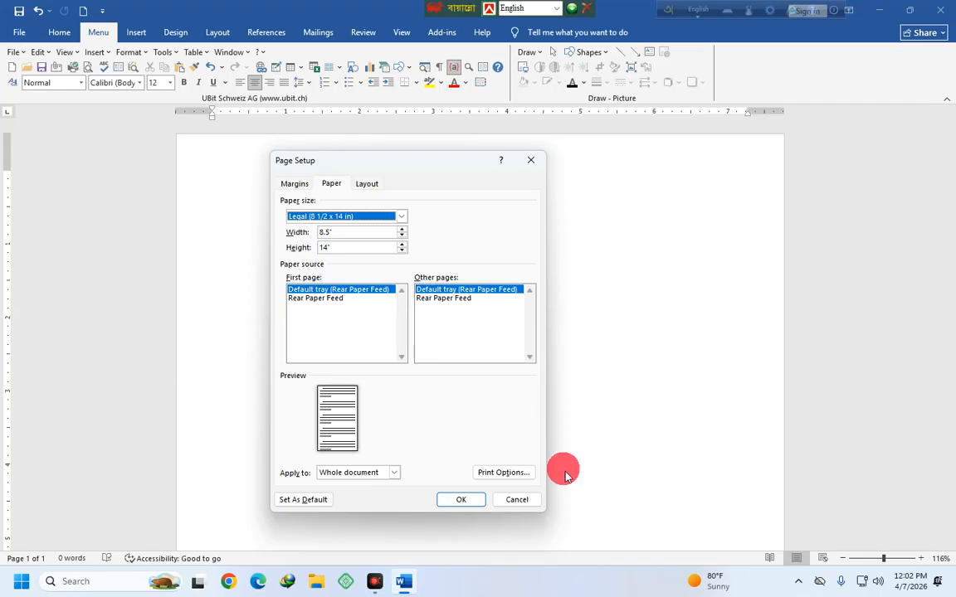
pyautogui.click(461, 501)
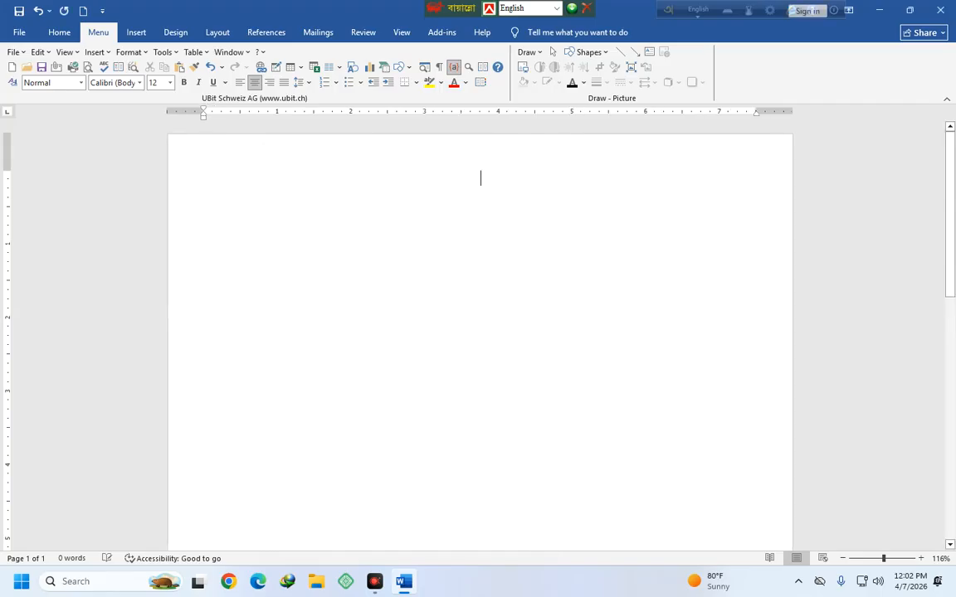
# - Increase the document's top page margin to more than 2 inches in Page Setup
pyautogui.doubleClick(4, 243)
pyautogui.click(292, 184)
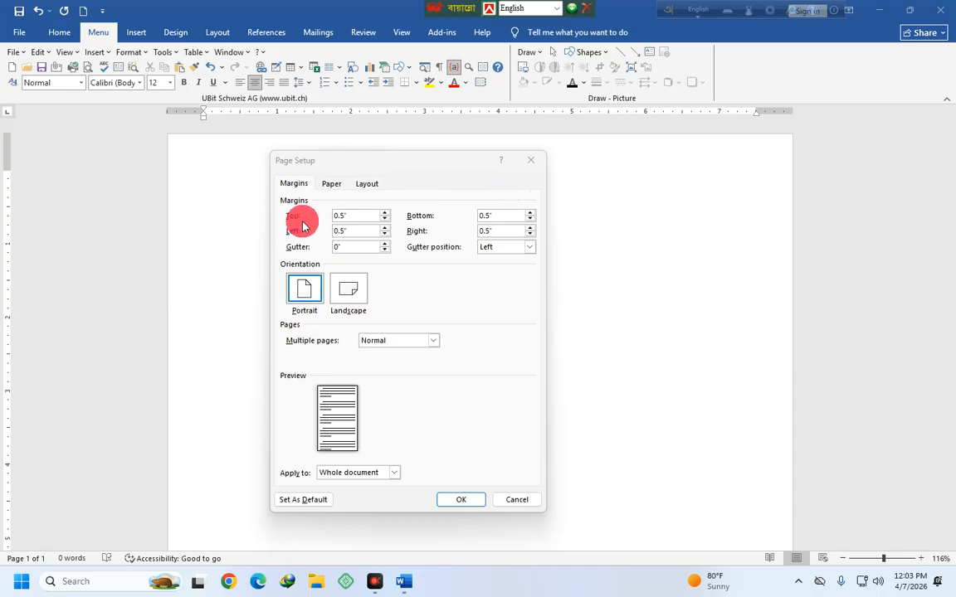
pyautogui.click(347, 215)
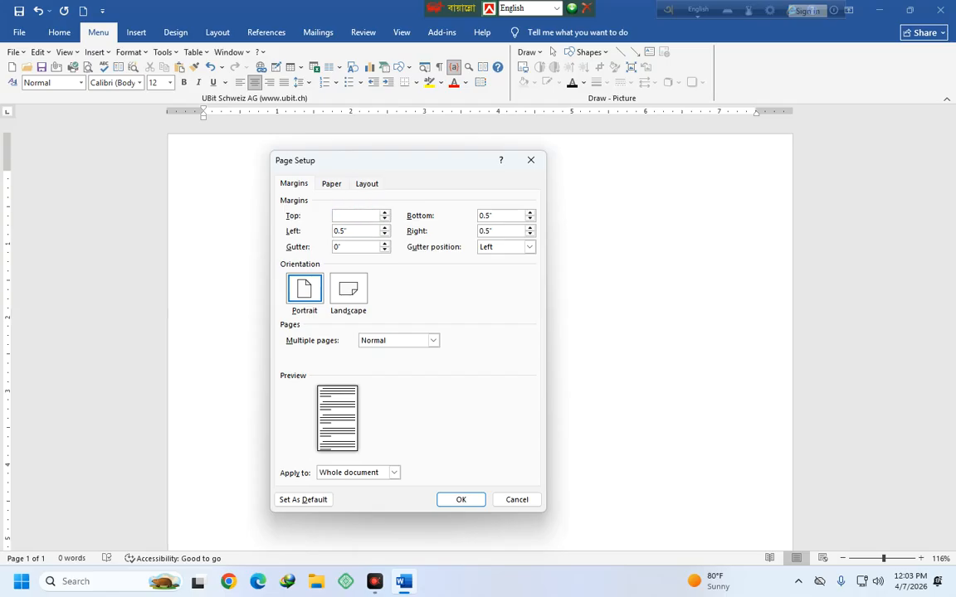
pyautogui.click(458, 500)
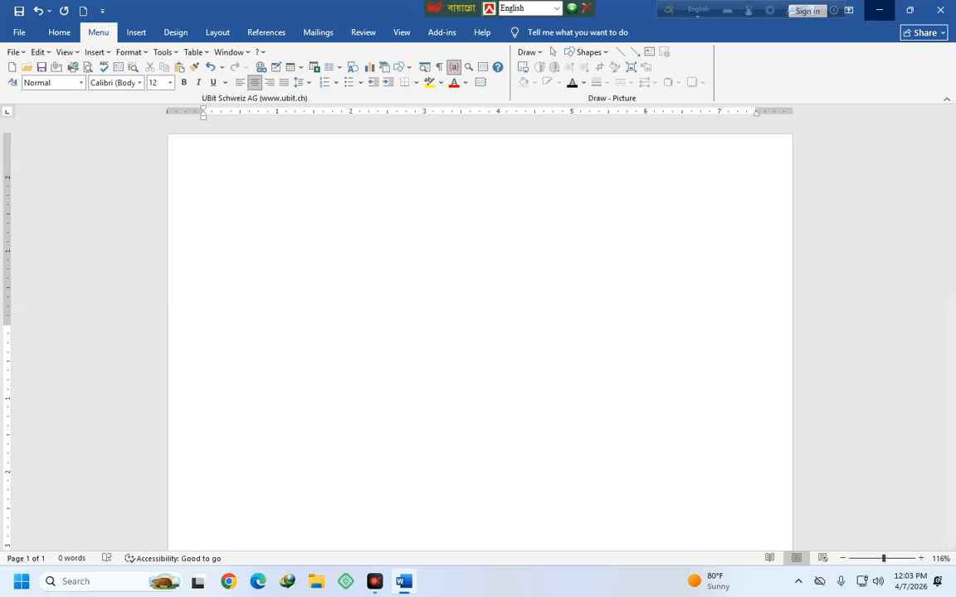
# - Switch to Google Chrome, open the required user profile and search Google for "steamp"
pyautogui.click(880, 11)
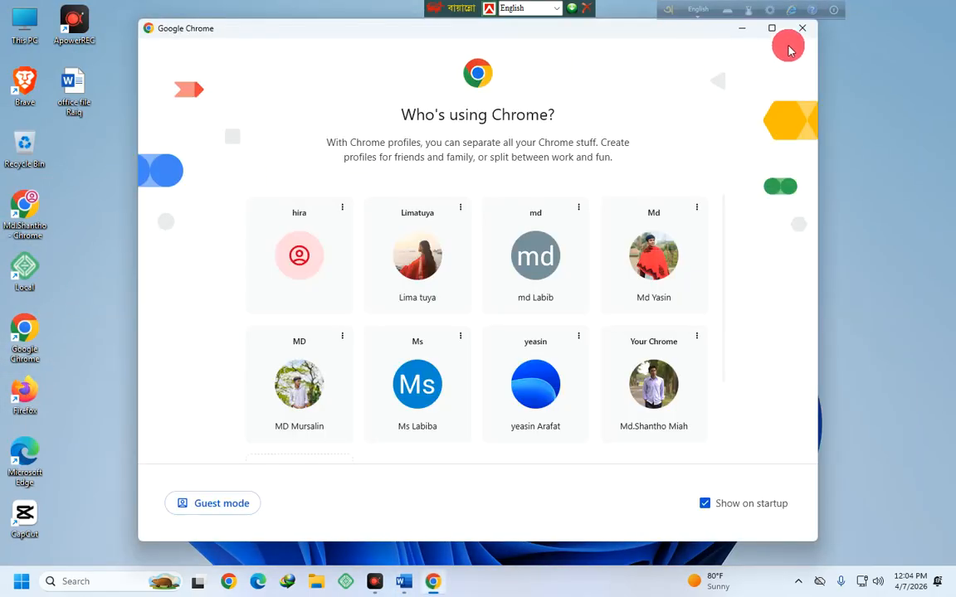
pyautogui.click(772, 30)
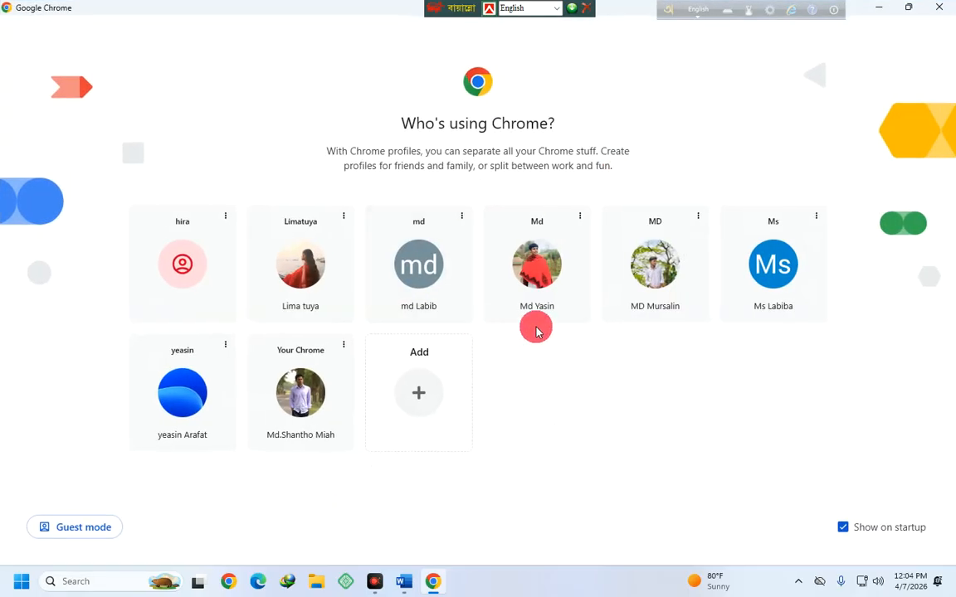
pyautogui.click(312, 397)
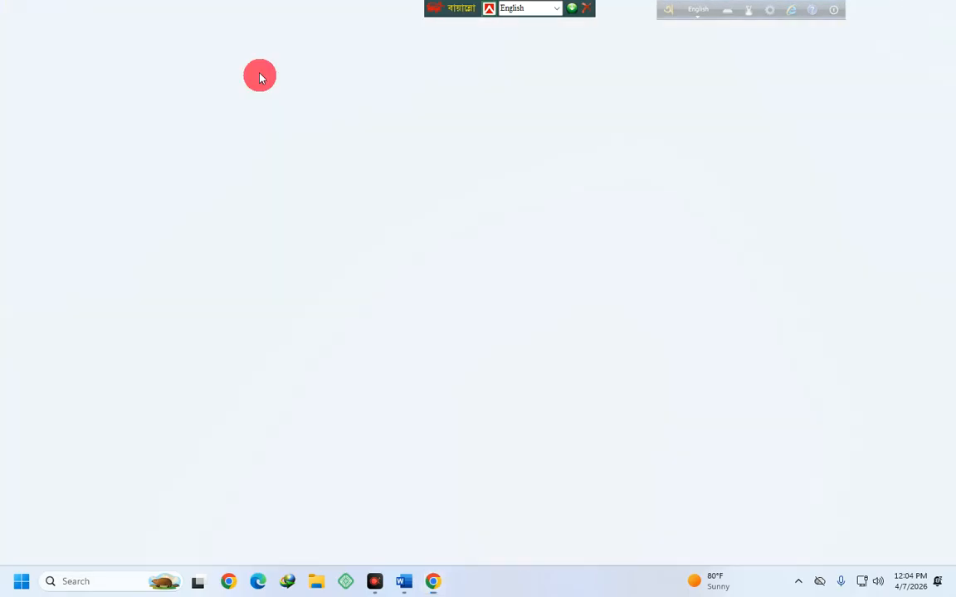
pyautogui.click(347, 272)
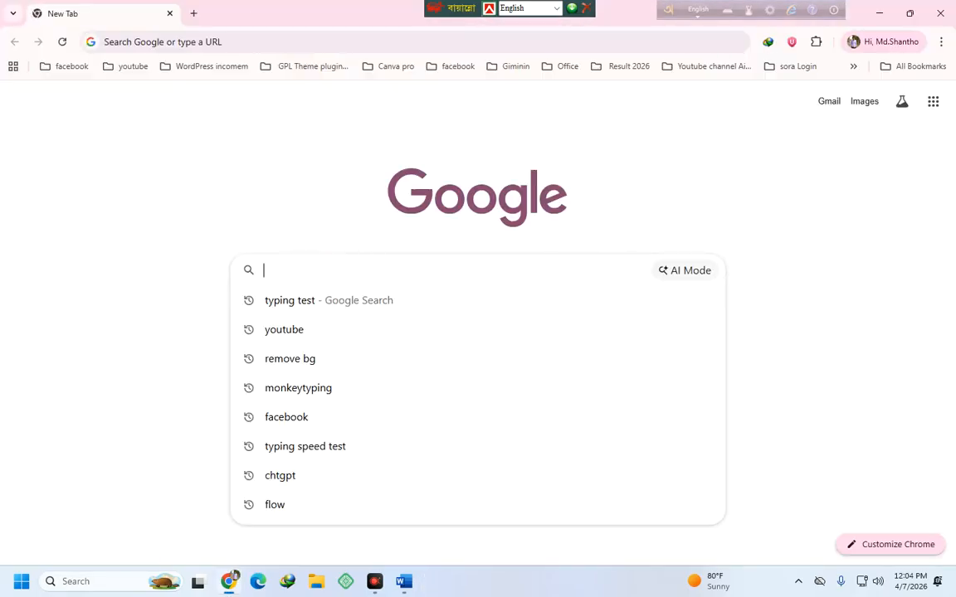
pyautogui.write('s')
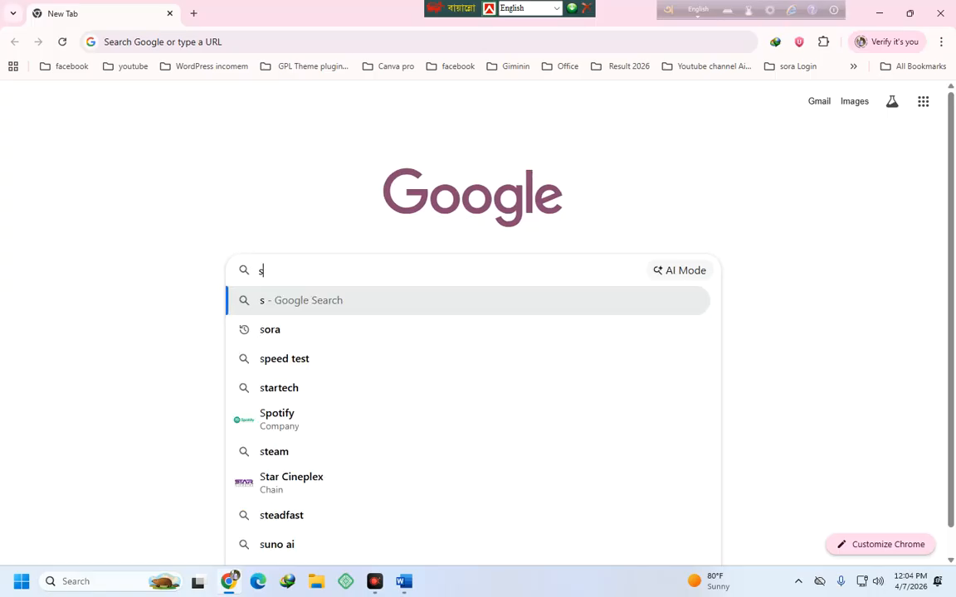
pyautogui.write('teamp')
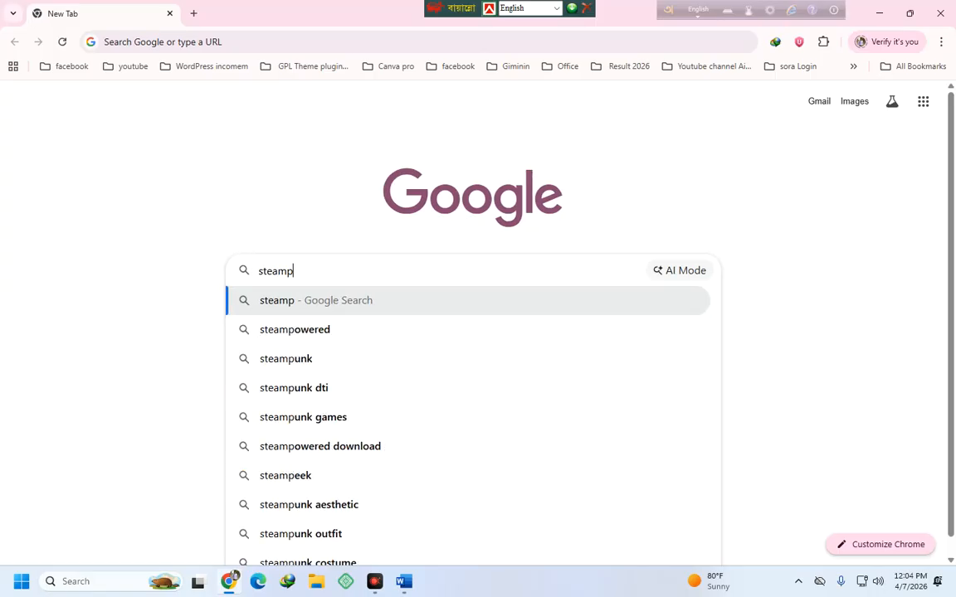
pyautogui.press('Return')
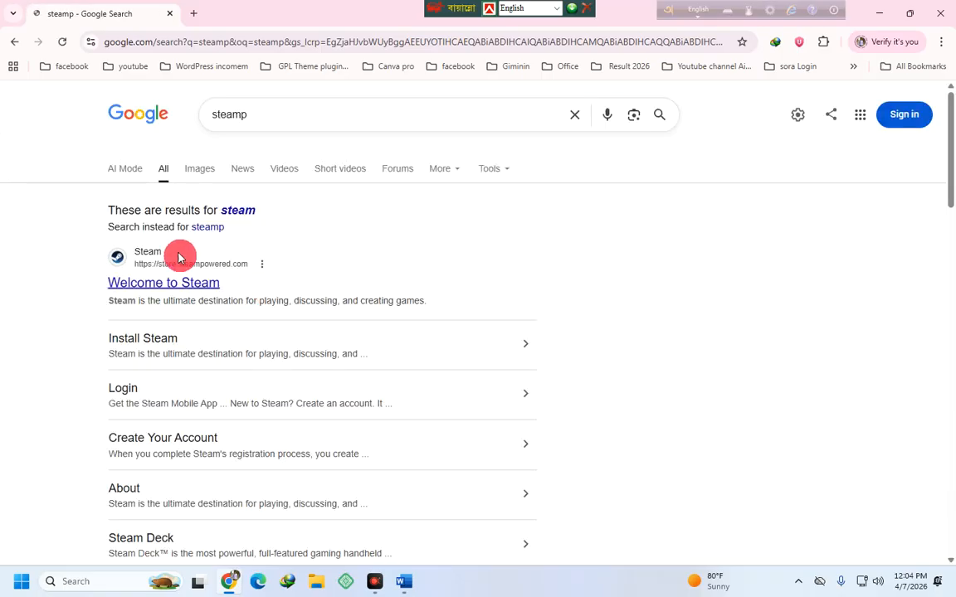
# - Look through the Google image results for steam and select the query text
pyautogui.click(199, 169)
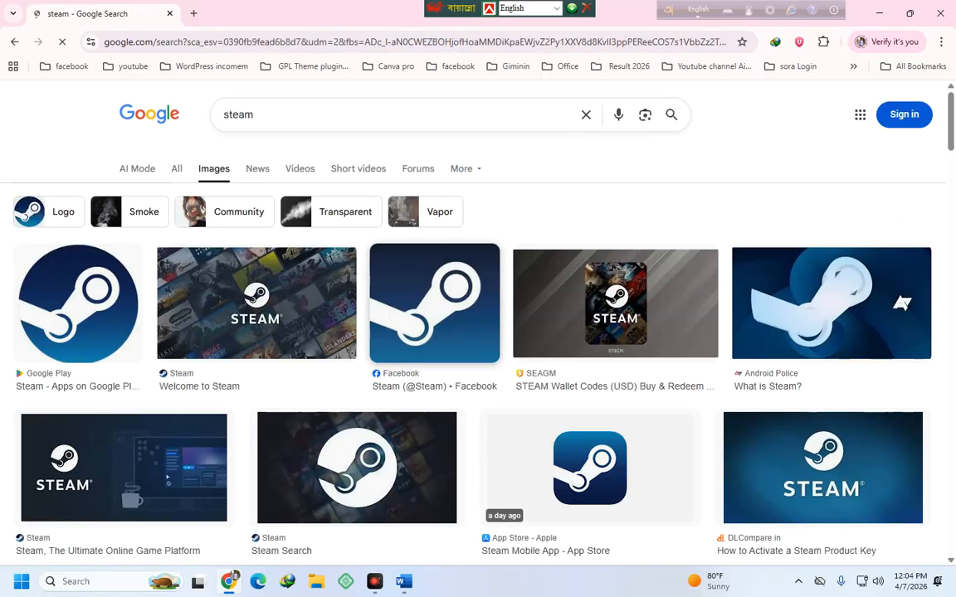
pyautogui.scroll(-10, 369, 309)
pyautogui.scroll(-3, 409, 294)
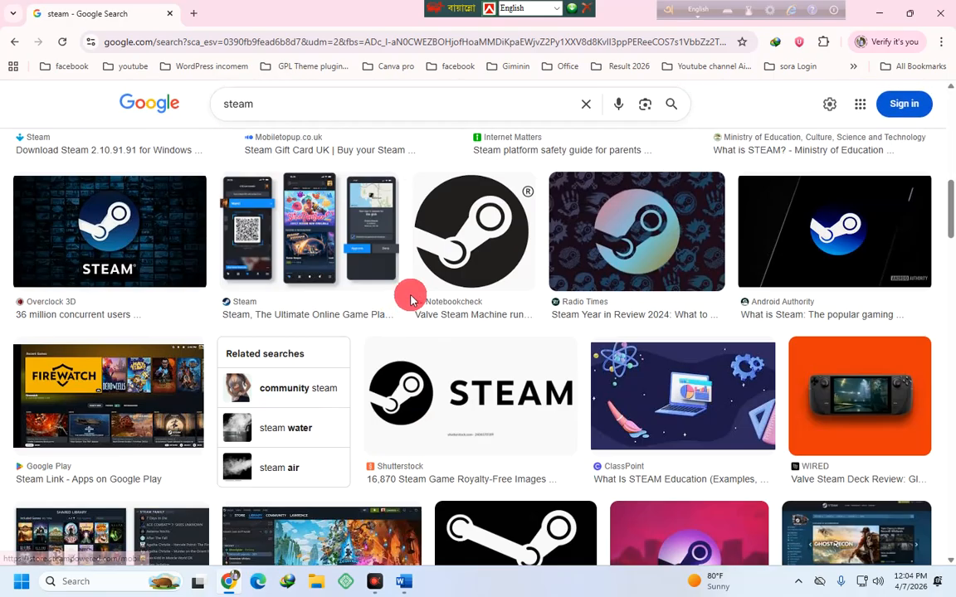
pyautogui.scroll(10, 220, 191)
pyautogui.doubleClick(244, 117)
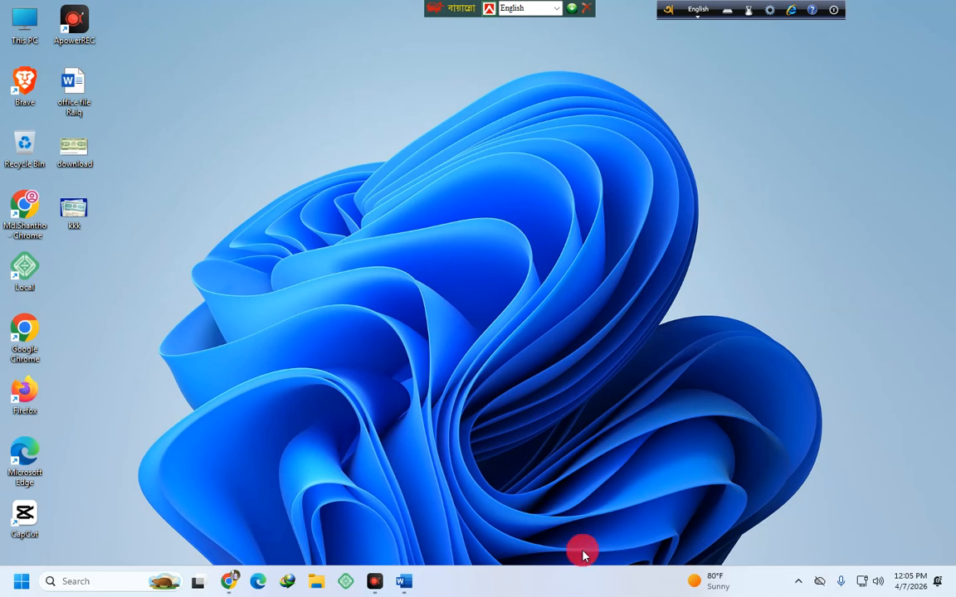
# - Switch to the Word document and turn on Show text boundaries in the Advanced options
pyautogui.click(404, 582)
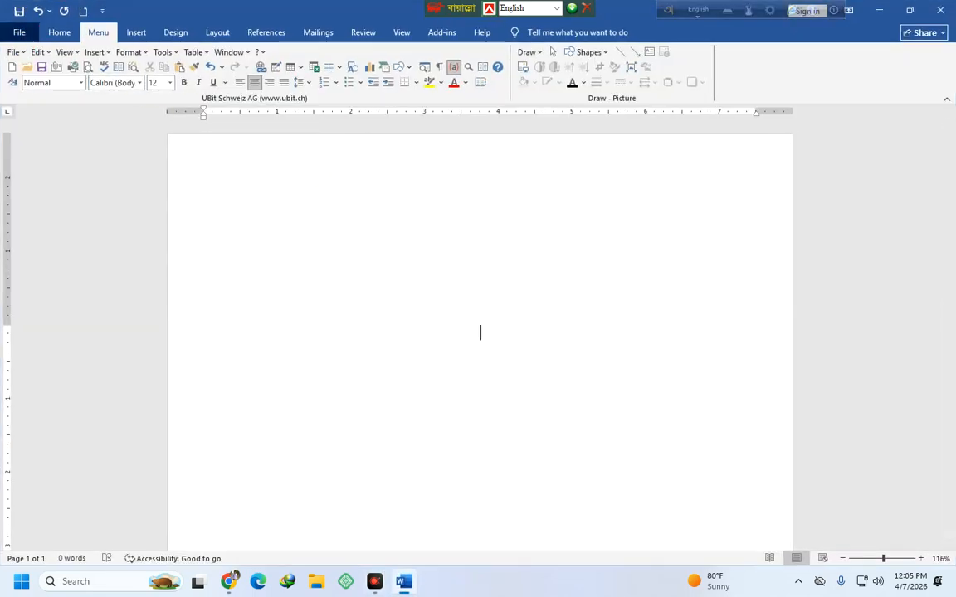
pyautogui.click(20, 33)
pyautogui.click(44, 542)
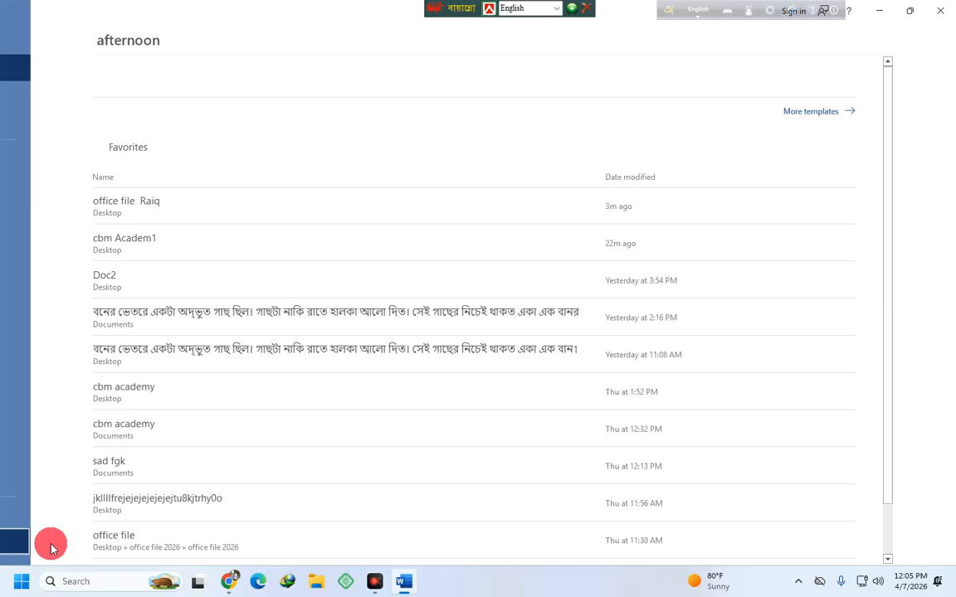
pyautogui.click(241, 200)
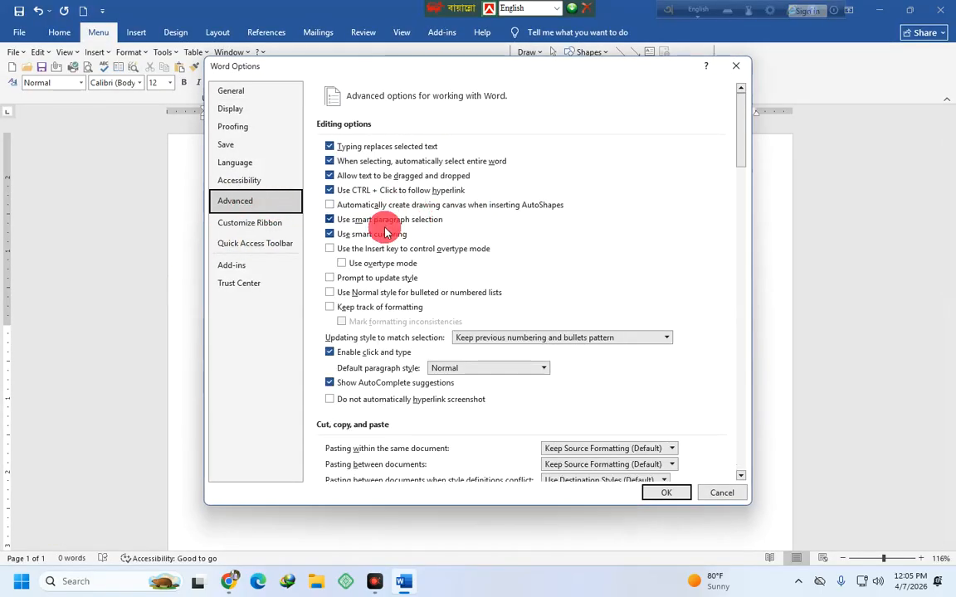
pyautogui.scroll(-6, 389, 290)
pyautogui.scroll(-4, 386, 370)
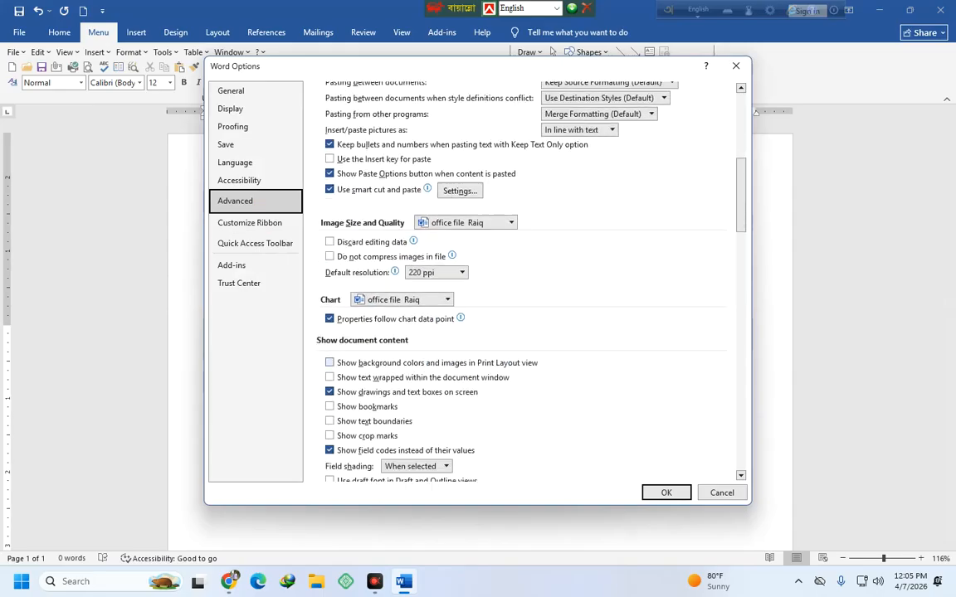
pyautogui.scroll(-2, 367, 399)
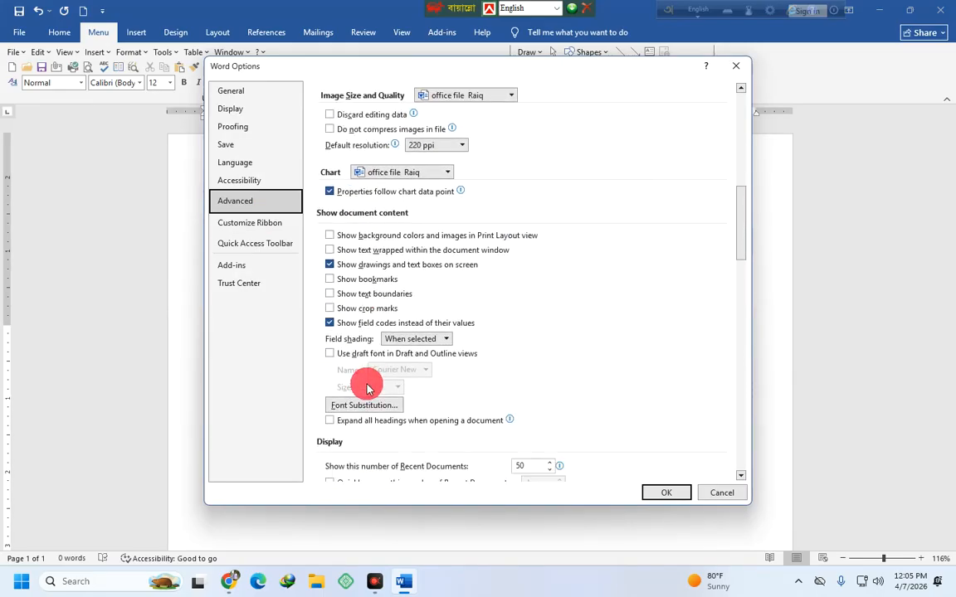
pyautogui.scroll(1, 340, 340)
pyautogui.click(330, 326)
pyautogui.click(659, 491)
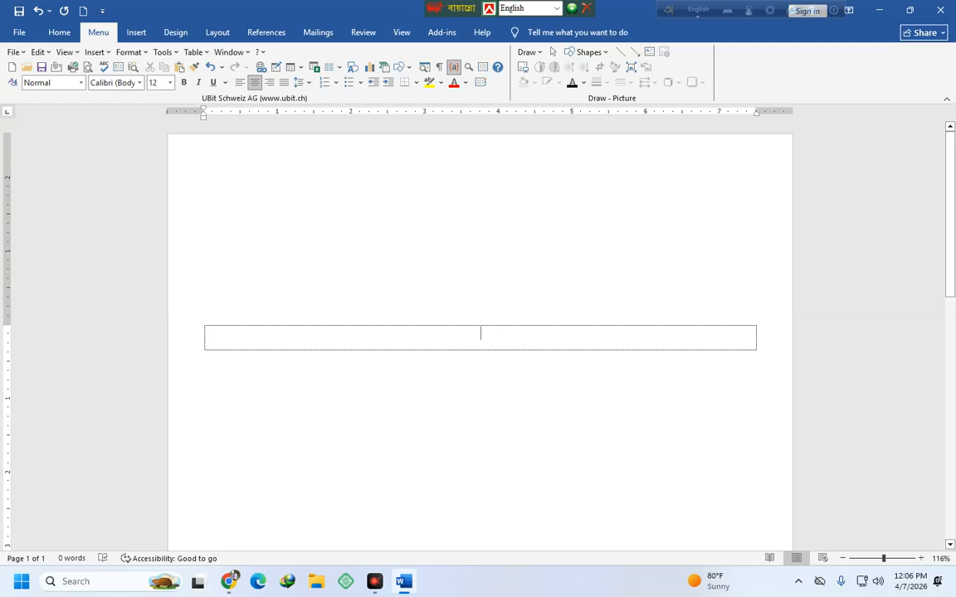
# - Enter the heading "cbam sk", an empty line and five lines of random filler text in the document
pyautogui.write('cbam')
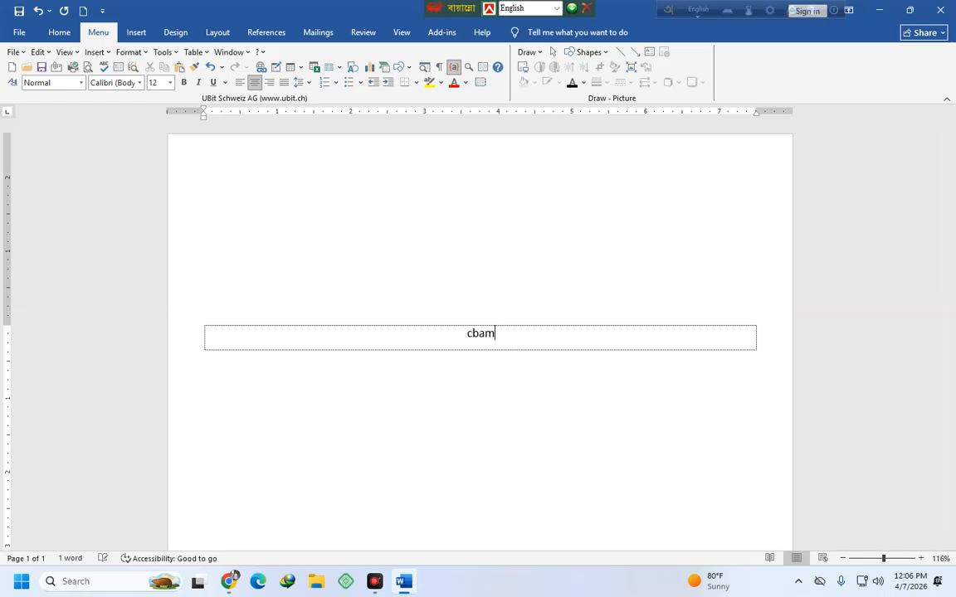
pyautogui.write(' sk')
pyautogui.press('Return')
pyautogui.press('Return')
pyautogui.write('klasjdflkjasdlkjflaskjdfl;kjsal;dkjflkajsdlfkjalskdjflkjasdlkfj')
pyautogui.press('Return')
pyautogui.write('fjkalscjflk;jsadl;kfjlskajdflkjsaldkjfa')
pyautogui.press('Return')
pyautogui.write('fjkalsdjflk;asjdlkflksajdflkjsdlafj')
pyautogui.press('Return')
pyautogui.write('fjkasdjflkasjdl;fkjals;kdjflk;asjdlf;kjasl;dkjflkasjdlfkjasldkf')
pyautogui.press('Return')
pyautogui.write('fjklasdjflksajdlfkjsaldkfjlksadjflkjsadlfkjlsdfkjslkdajf')
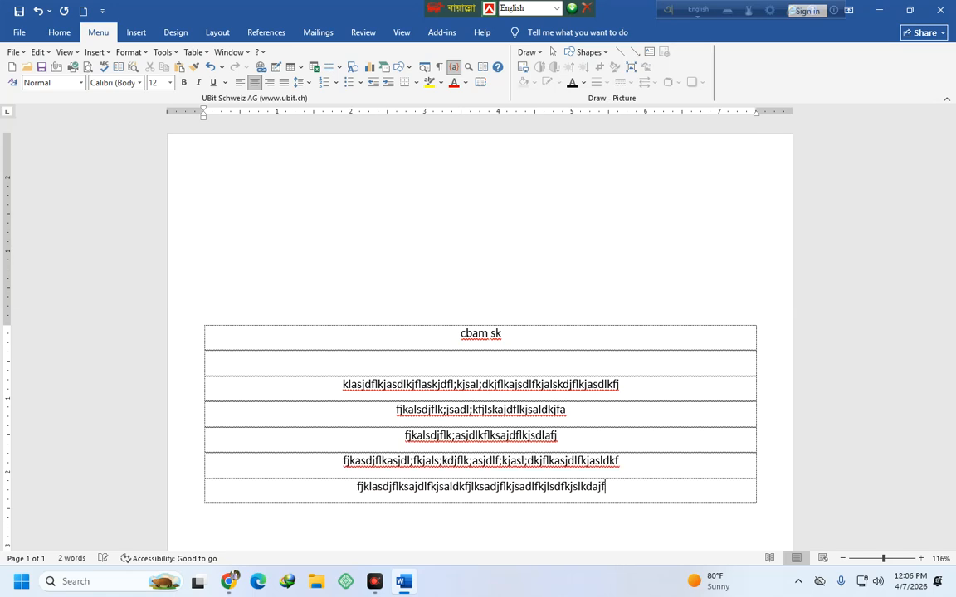
# - Copy the five filler lines, paste them repeatedly below, and undo the last pastes so the text stays on one page
pyautogui.moveTo(436, 383); pyautogui.dragTo(661, 538)
pyautogui.scroll(-1, 572, 478)
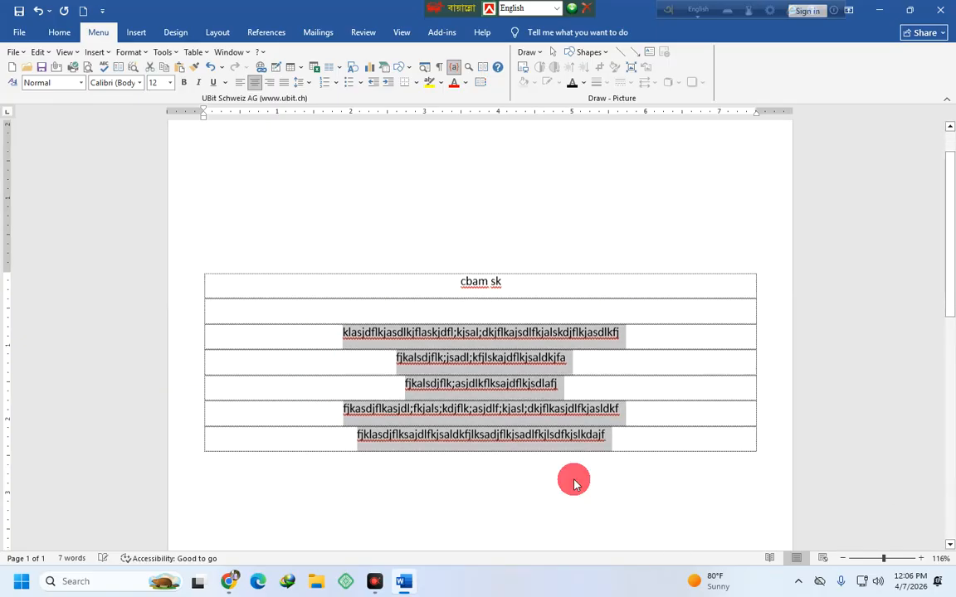
pyautogui.click(618, 435)
pyautogui.press('Return')
pyautogui.hotkey('ctrl', 'v')
pyautogui.hotkey('ctrl', 'v')
pyautogui.hotkey('ctrl', 'v')
pyautogui.hotkey('ctrl', 'v')
pyautogui.hotkey('ctrl', 'v')
pyautogui.hotkey('ctrl', 'v')
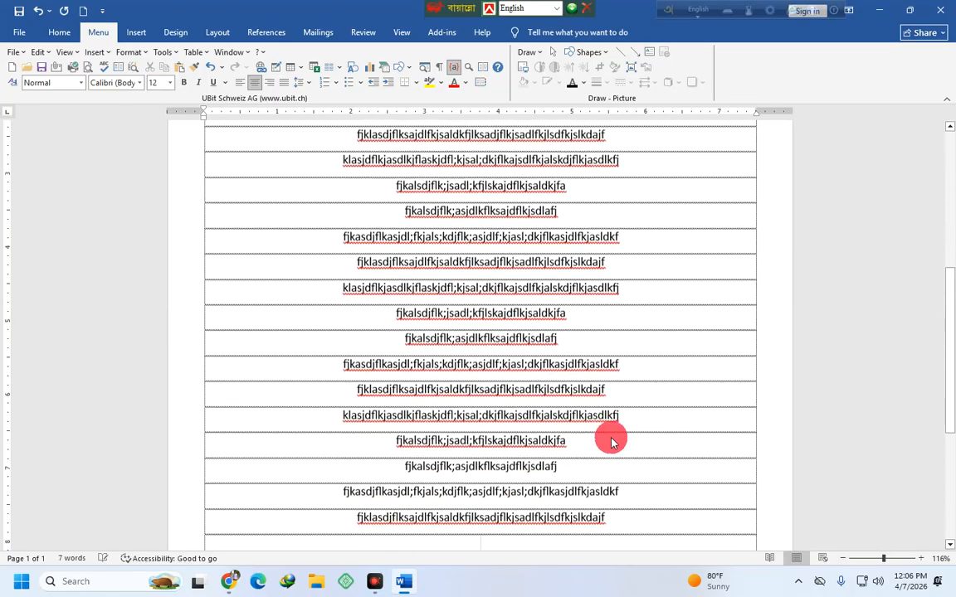
pyautogui.hotkey('ctrl', 'z')
pyautogui.hotkey('ctrl', 'z')
pyautogui.hotkey('ctrl', 'z')
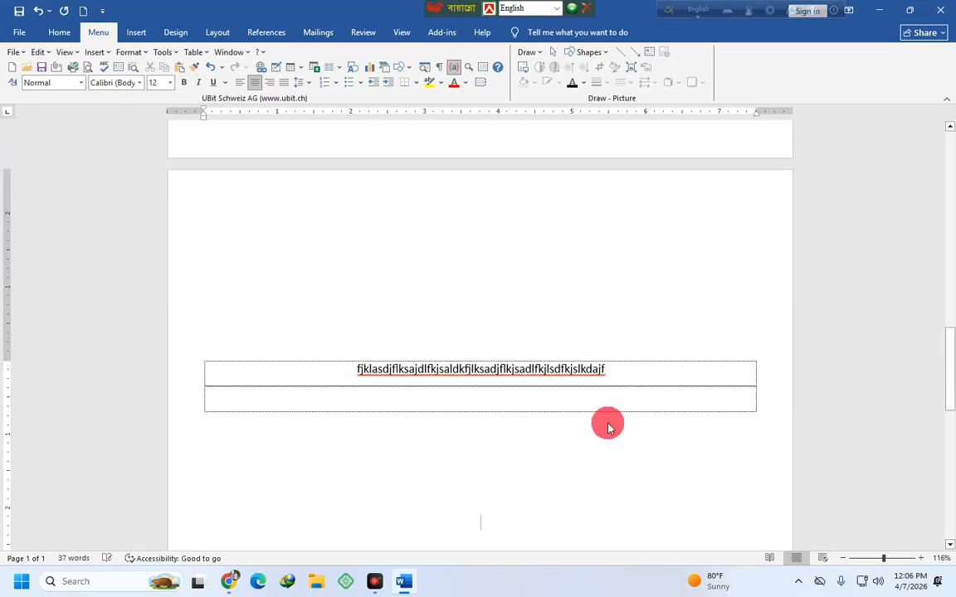
# - Check the top margin in Page Setup and close the dialog without changes
pyautogui.scroll(10, 516, 294)
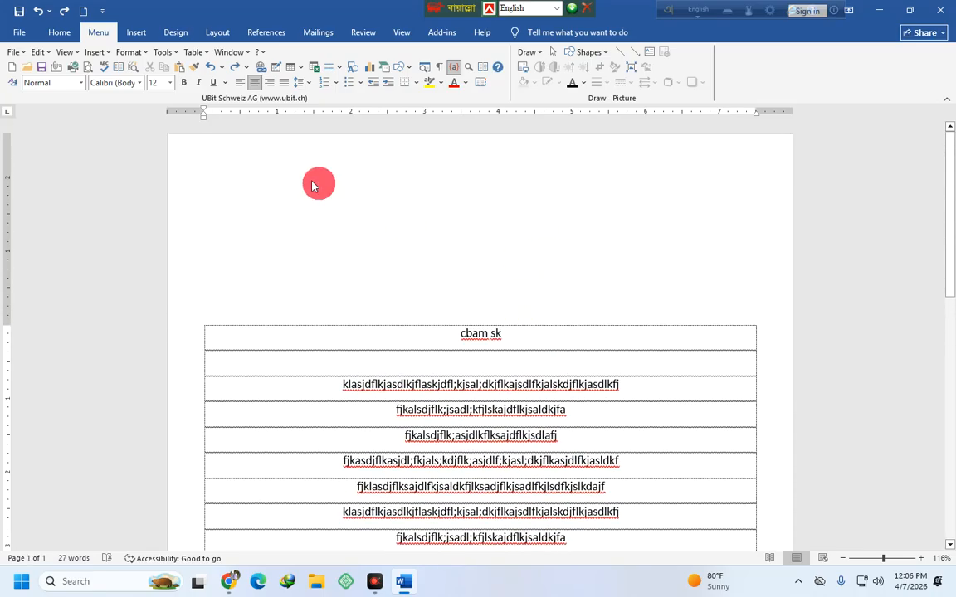
pyautogui.doubleClick(6, 178)
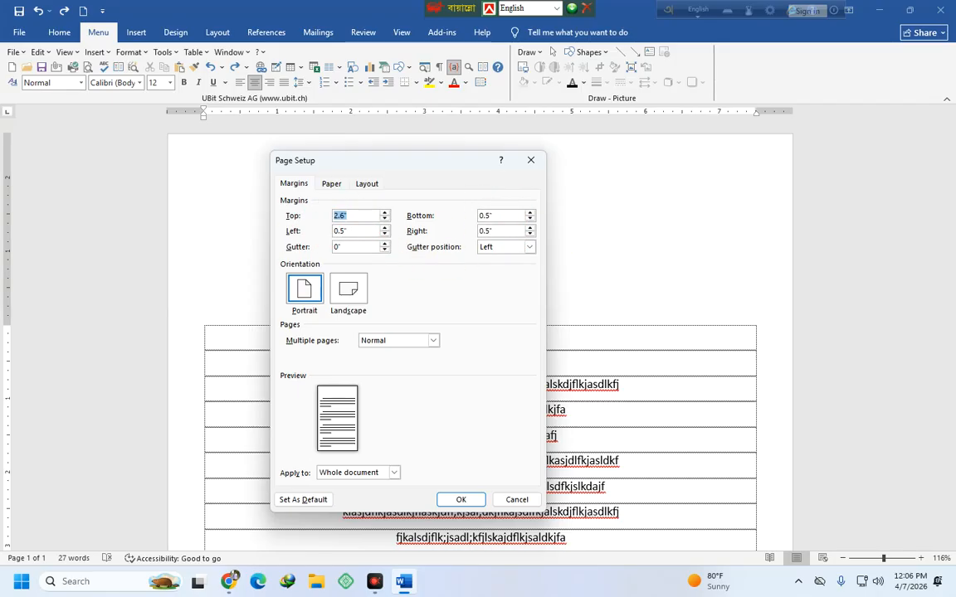
pyautogui.click(351, 217)
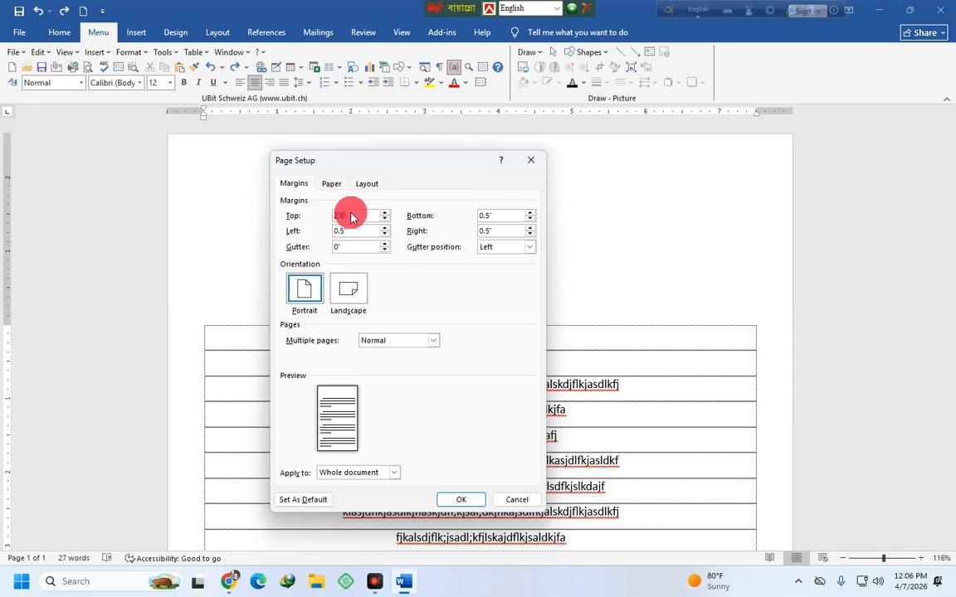
pyautogui.click(535, 161)
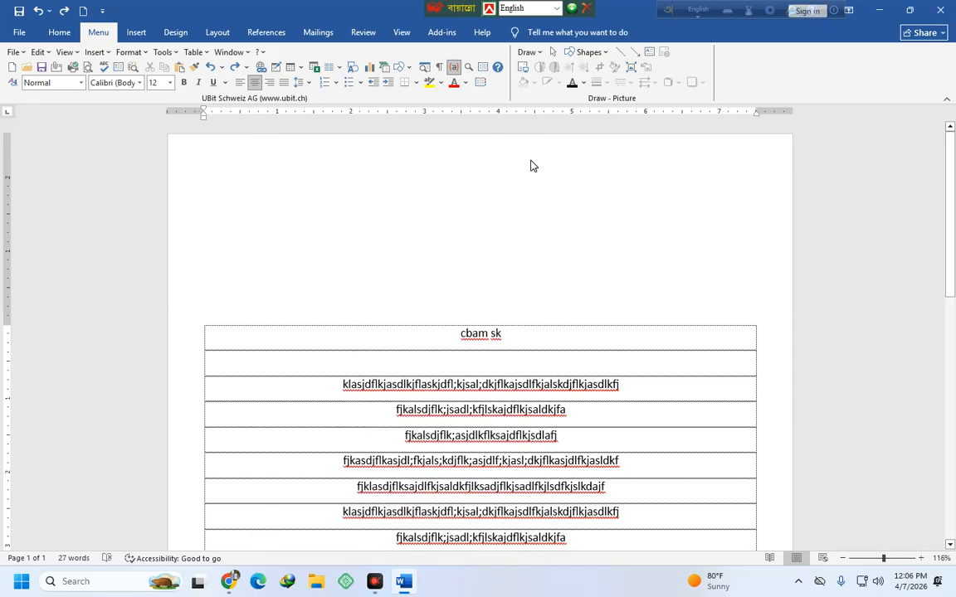
# - View the download stamp image from the desktop and close the image viewer
pyautogui.click(880, 10)
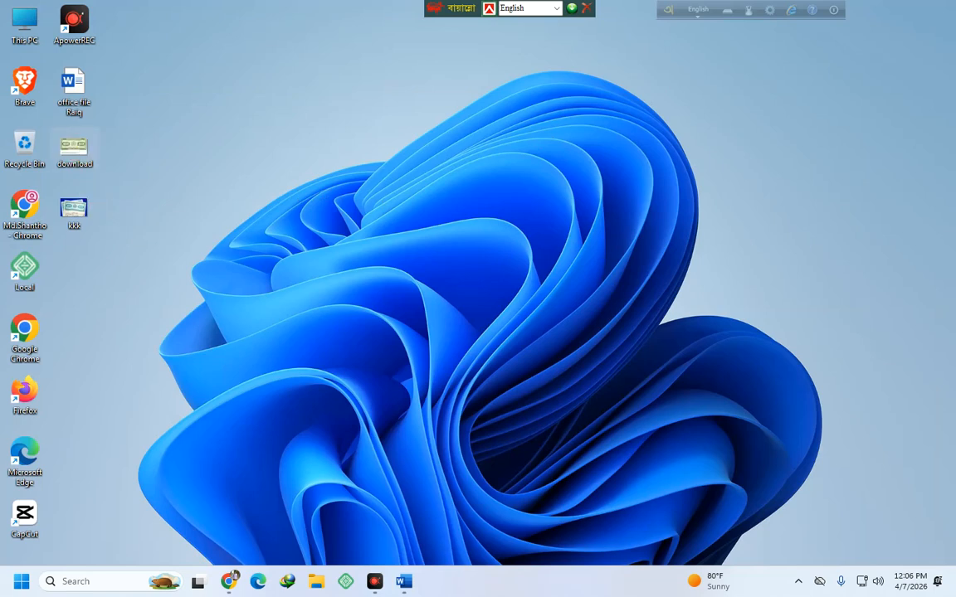
pyautogui.doubleClick(77, 148)
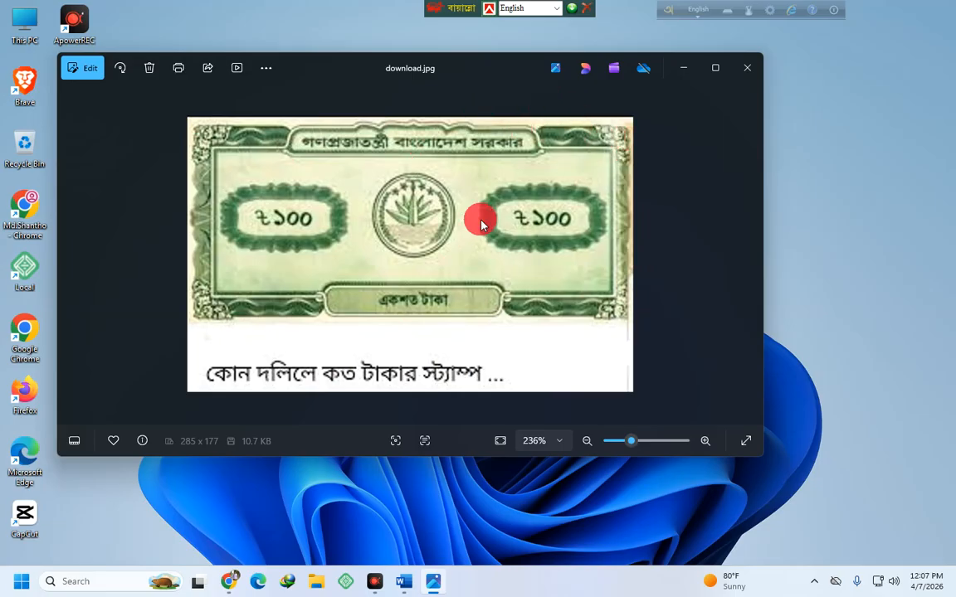
pyautogui.click(755, 67)
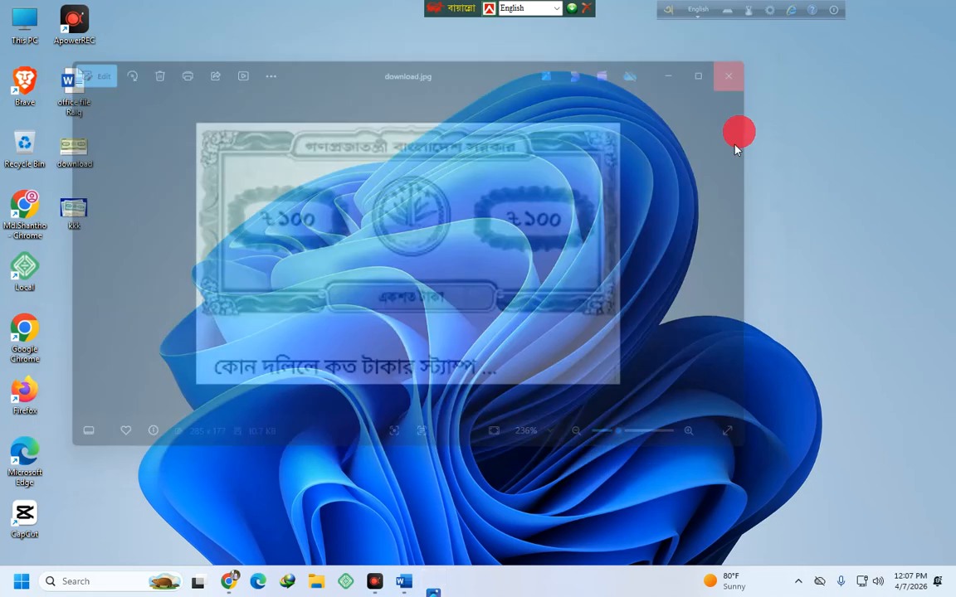
# - Return to Word and compare the Page Setup margins with the blank area above the text
pyautogui.click(402, 580)
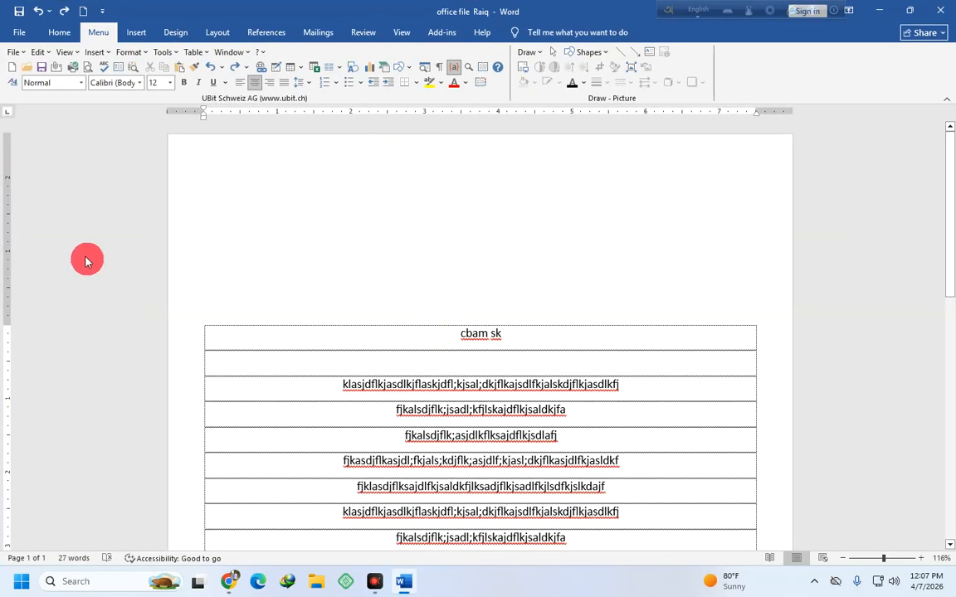
pyautogui.doubleClick(8, 210)
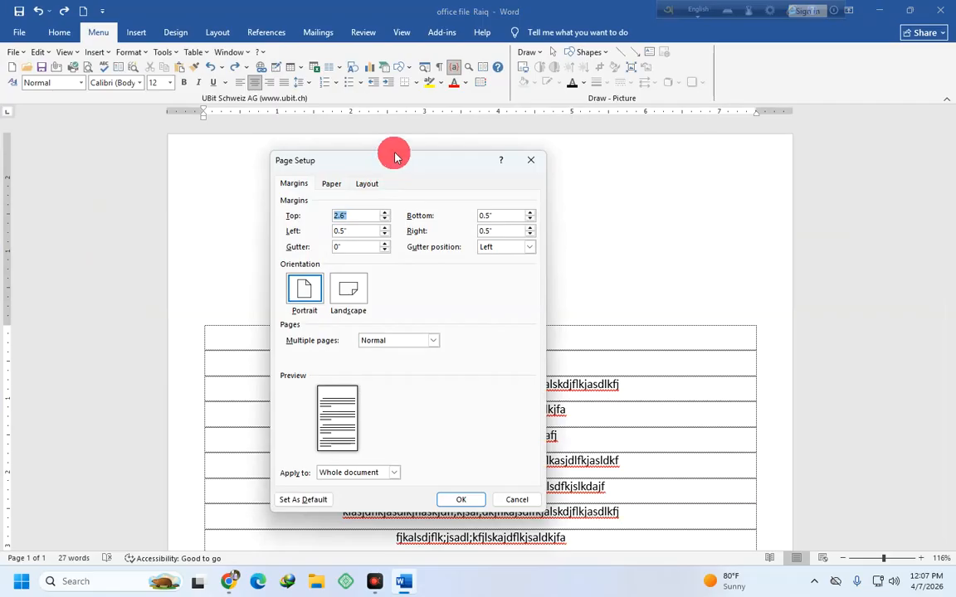
pyautogui.moveTo(393, 157); pyautogui.dragTo(171, 187)
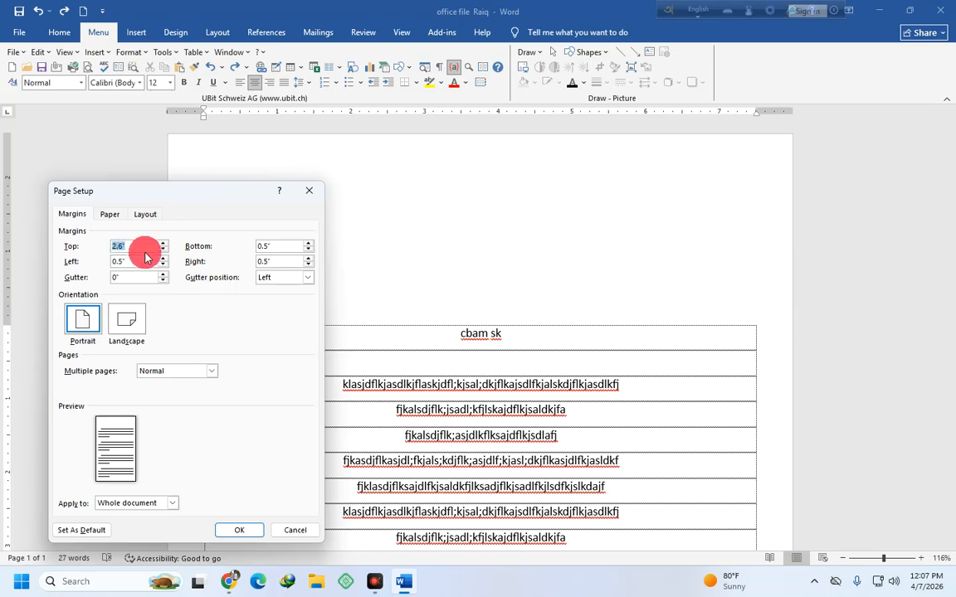
pyautogui.click(309, 191)
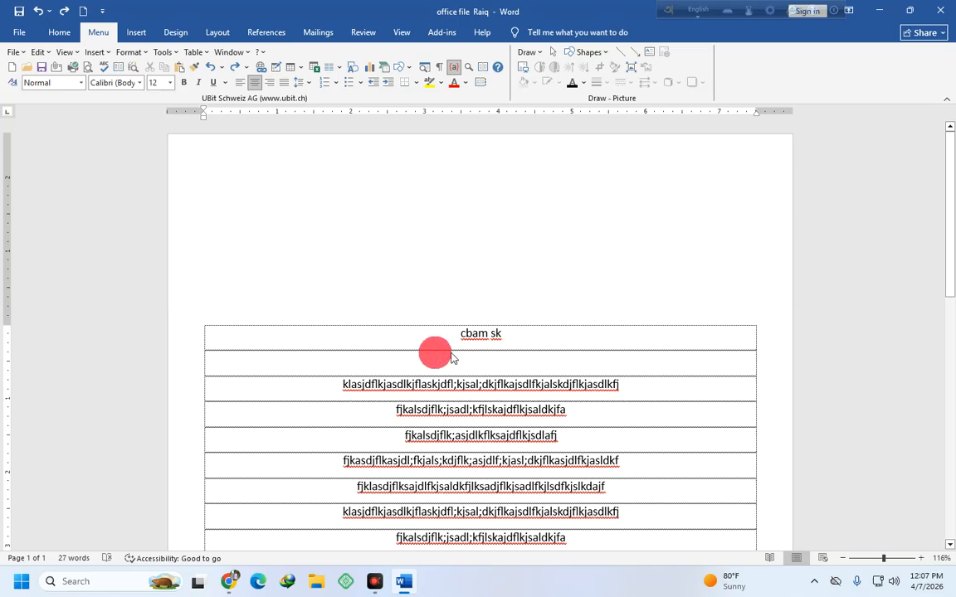
pyautogui.click(531, 355)
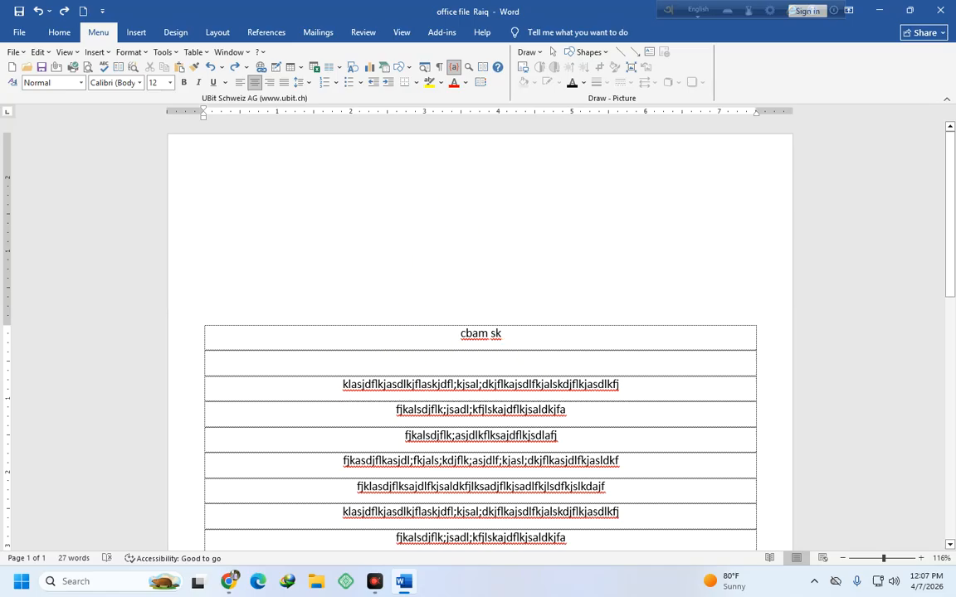
pyautogui.click(533, 356)
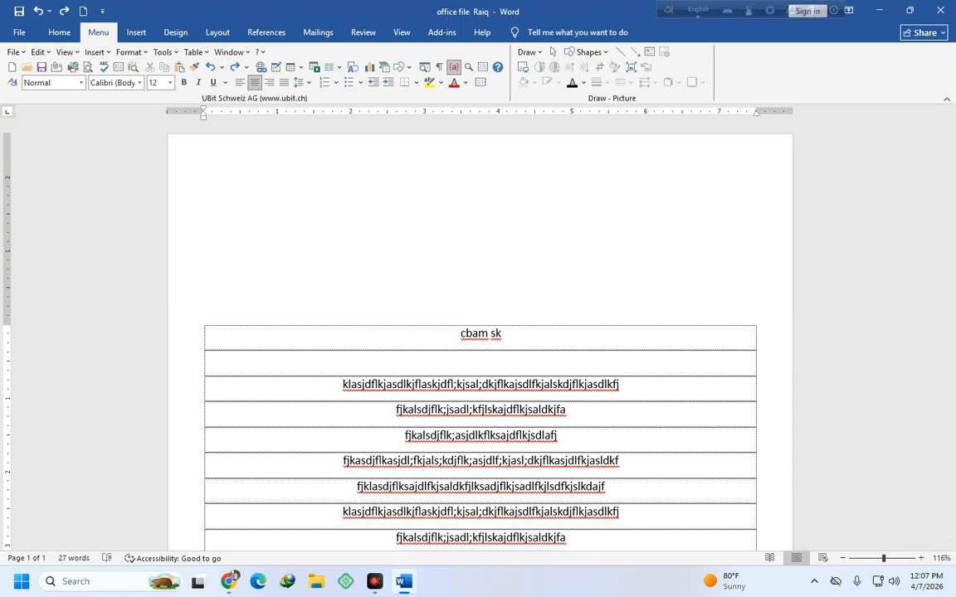
pyautogui.click(535, 357)
pyautogui.click(534, 357)
pyautogui.click(534, 357)
pyautogui.click(535, 357)
pyautogui.click(534, 358)
pyautogui.click(535, 357)
pyautogui.click(534, 357)
pyautogui.click(534, 358)
pyautogui.click(534, 357)
pyautogui.click(535, 357)
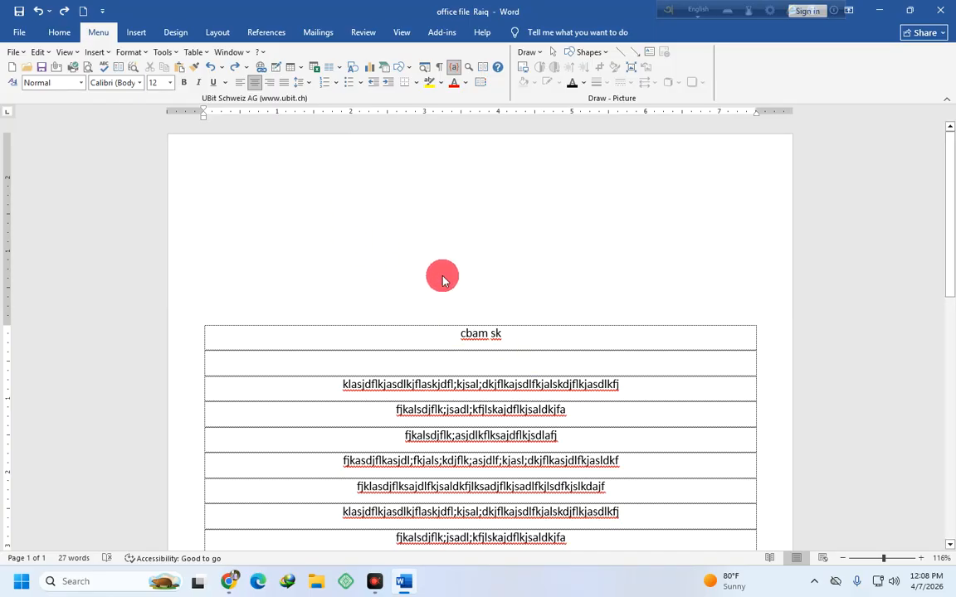
pyautogui.scroll(-7, 442, 278)
pyautogui.scroll(-2, 321, 412)
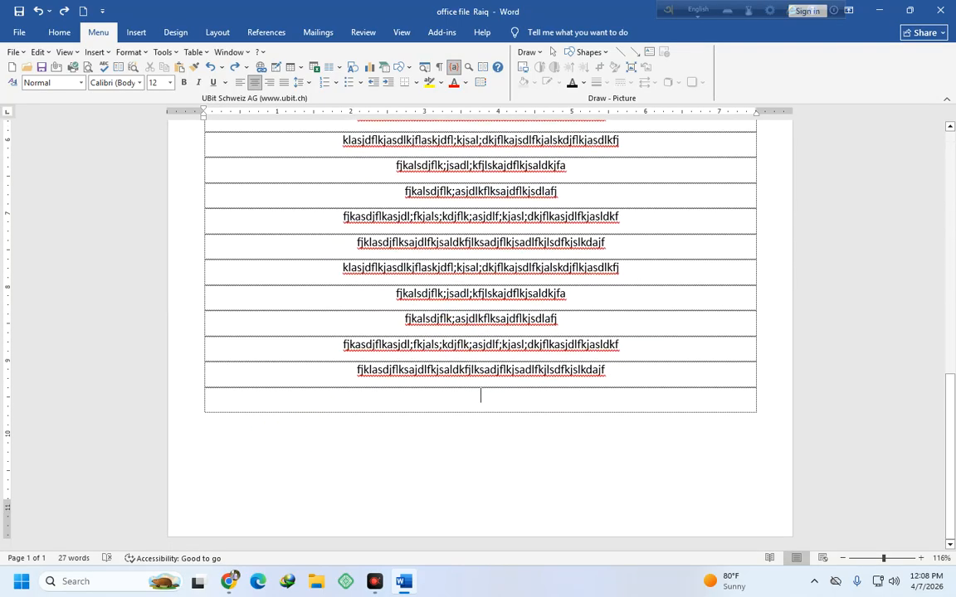
pyautogui.write('klasjdflkjasdlkjflaskjdfl;kjsal;dkjflkajsdlfkjalskdjflkjasdlkfj fjkalsdjflk;jsadl;kfjlskajdflkjsaldkjfa fjkalsdjflk;asjdlkflksajdflkjsdlafj fjkasdjflkasjdl;fkjals;kdjflk;asjdlf;kjasl;dkjflkasjdlfkjasldkf fjklasdjflksajdlfkjsaldkfjlksadjflkjsadlfkjlsdfkjslkdajf')
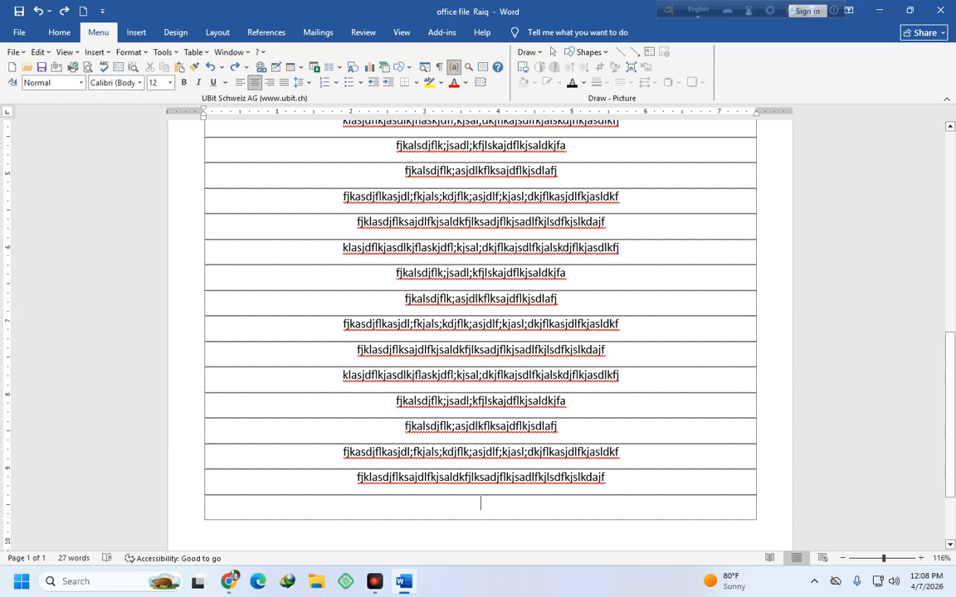
# - Draw a text box in the blank top margin above the heading and enlarge it to about 2.17" high by 7.59" wide
pyautogui.scroll(8, 373, 373)
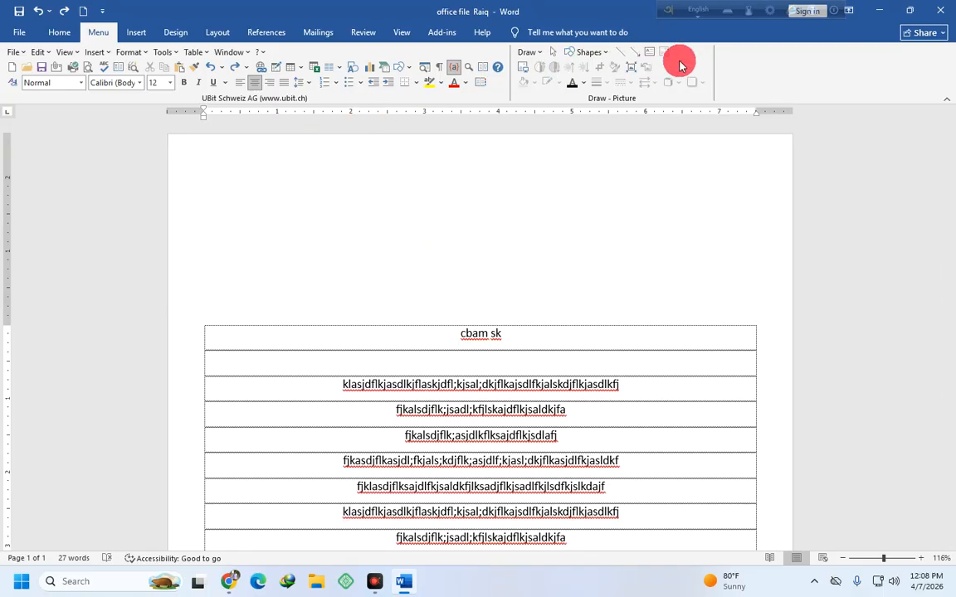
pyautogui.click(588, 51)
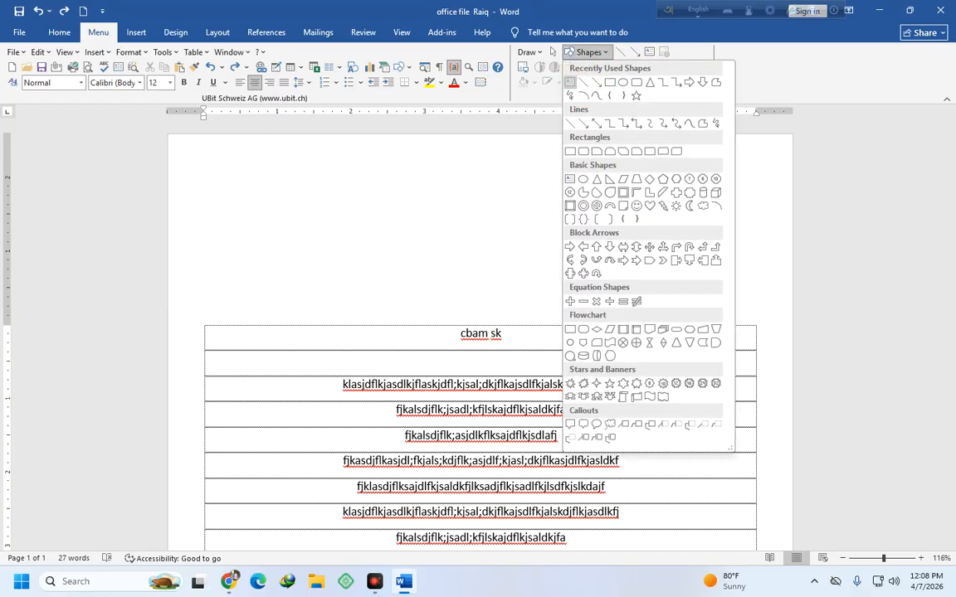
pyautogui.click(568, 82)
pyautogui.moveTo(212, 158); pyautogui.dragTo(756, 315)
pyautogui.click(523, 241)
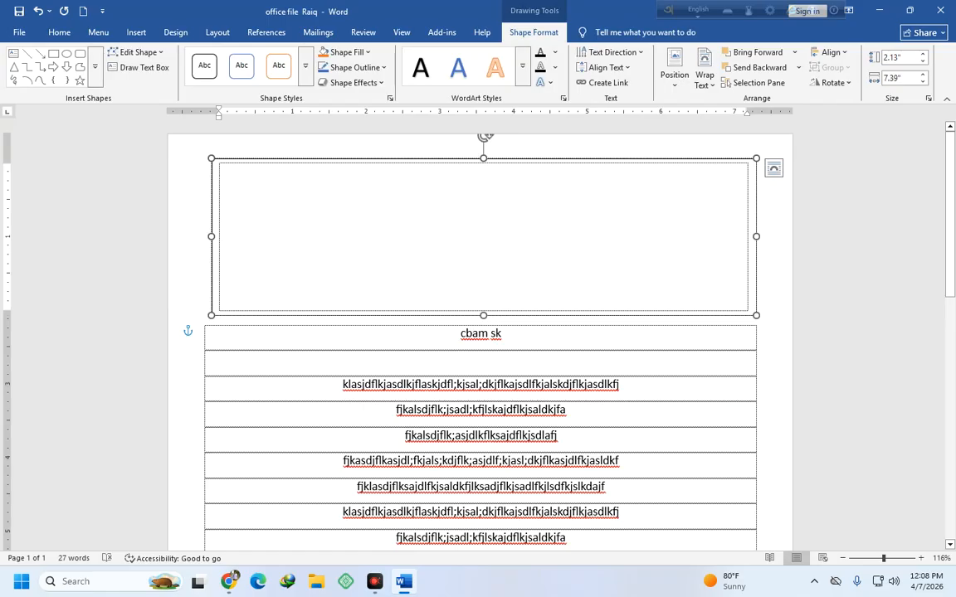
pyautogui.moveTo(208, 156); pyautogui.dragTo(193, 154)
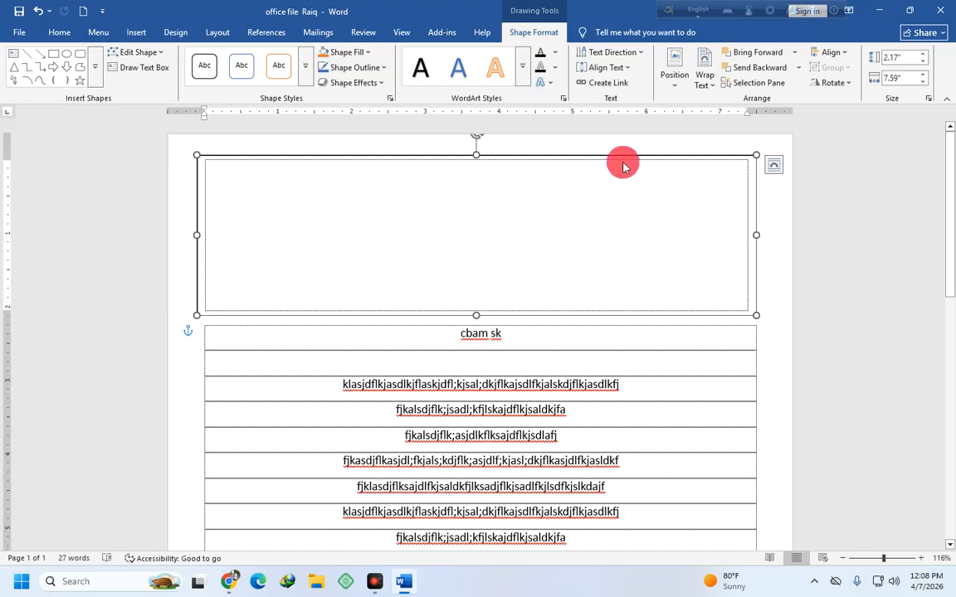
# - Copy the download stamp image from the desktop and paste it into the text box at the top of the Word page
pyautogui.click(879, 13)
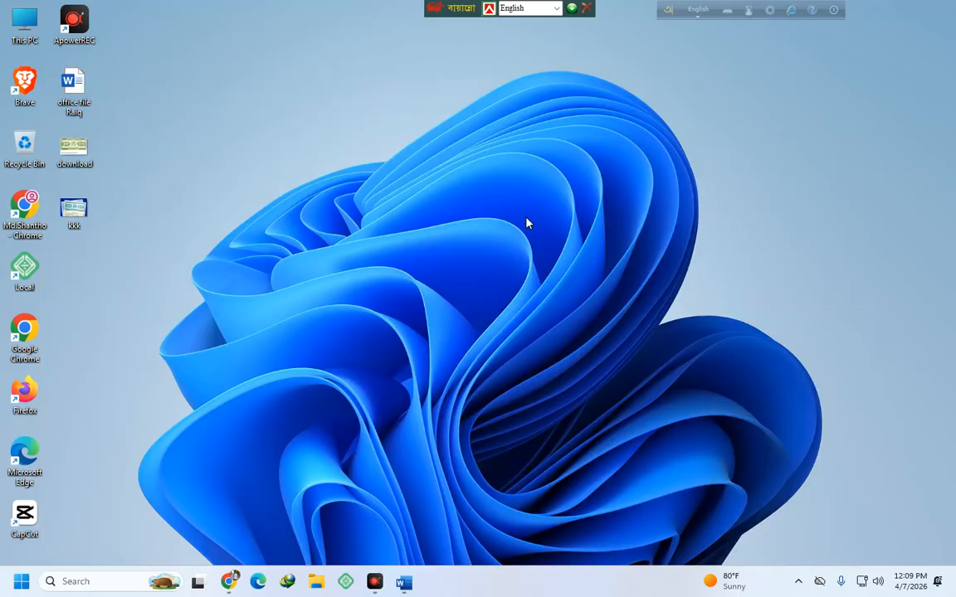
pyautogui.rightClick(75, 149)
pyautogui.click(141, 101)
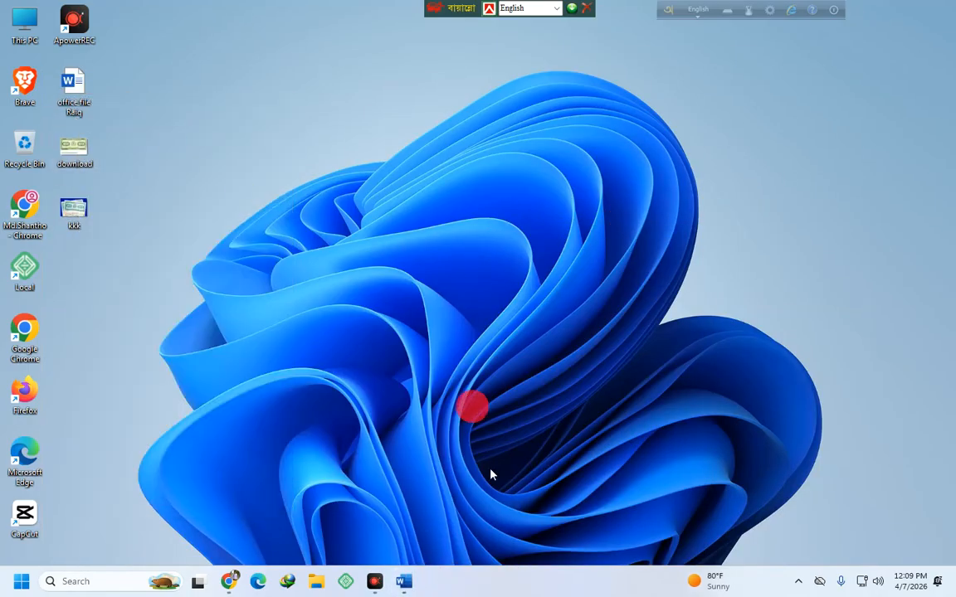
pyautogui.click(407, 577)
pyautogui.click(388, 259)
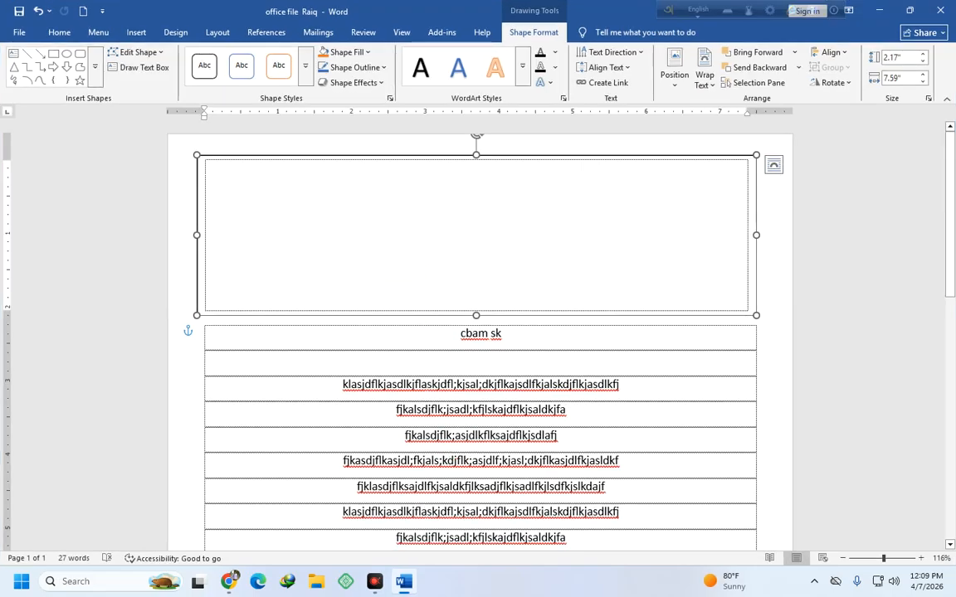
pyautogui.click(359, 205)
pyautogui.hotkey('ctrl', 'v')
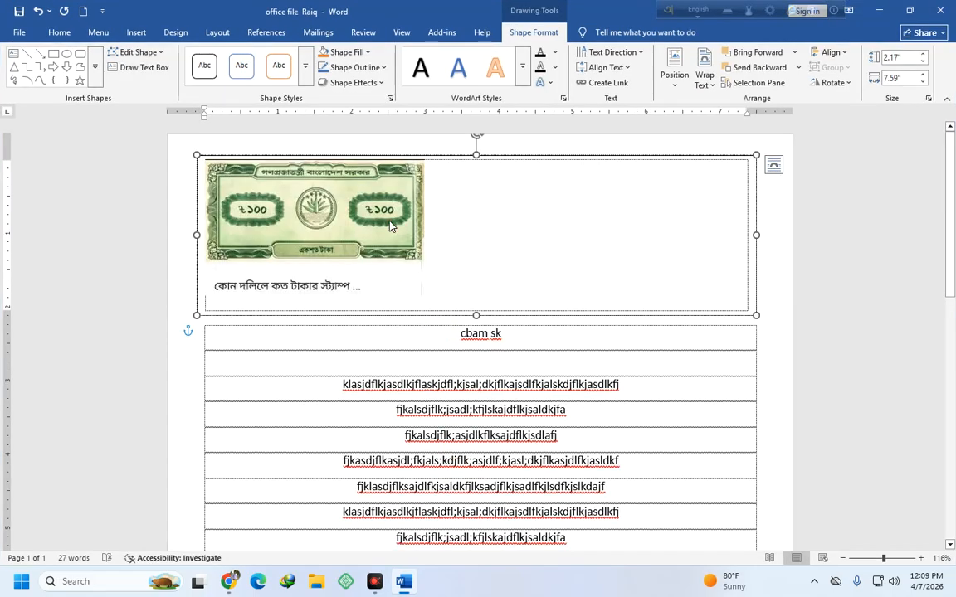
# - Stretch the pasted stamp image horizontally and vertically until it fills the text box above the heading, and deselect it
pyautogui.click(416, 257)
pyautogui.moveTo(422, 228); pyautogui.dragTo(751, 226)
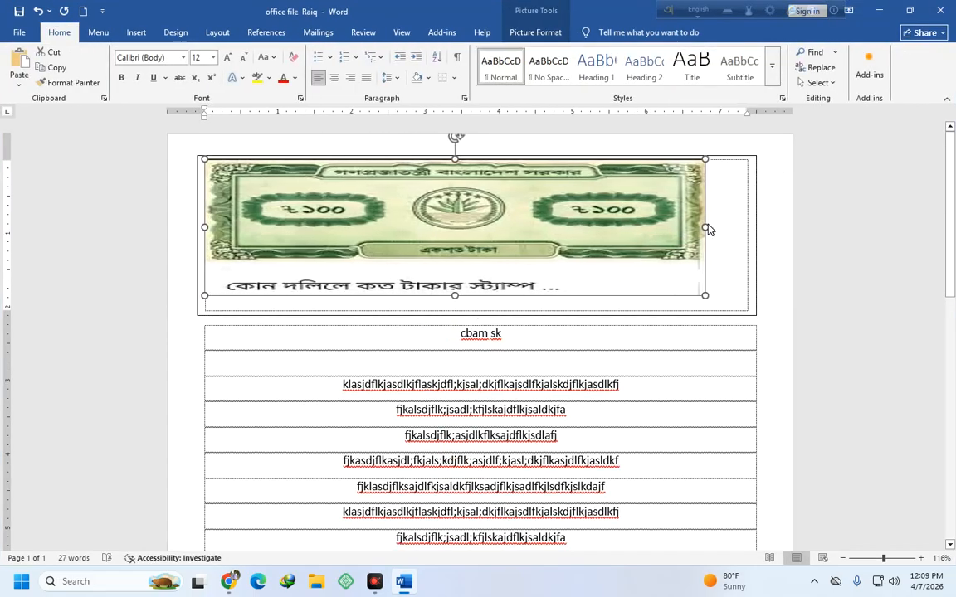
pyautogui.moveTo(477, 296); pyautogui.dragTo(545, 311)
pyautogui.scroll(-5, 630, 331)
pyautogui.scroll(5, 578, 321)
pyautogui.scroll(1, 542, 264)
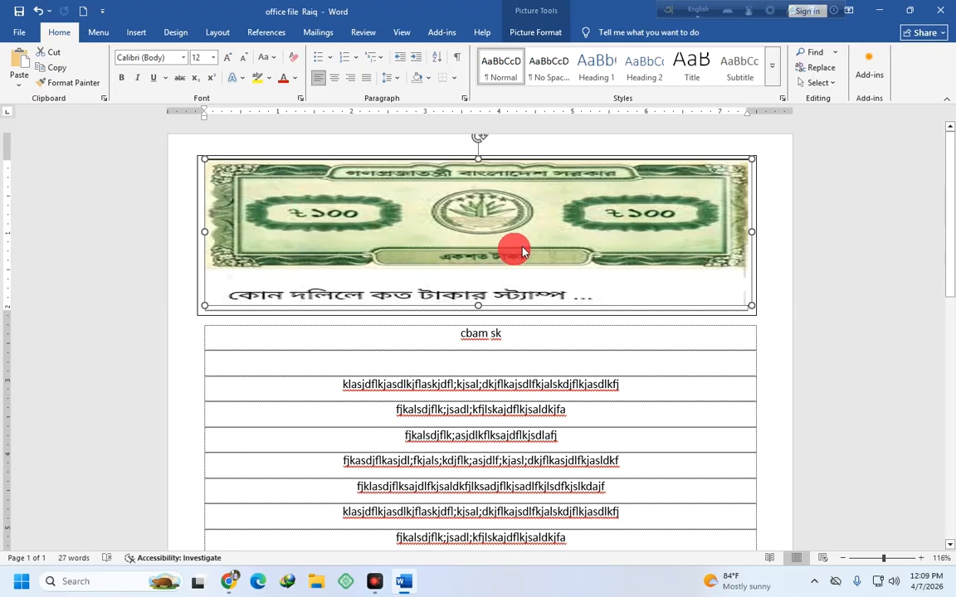
pyautogui.scroll(-2, 475, 311)
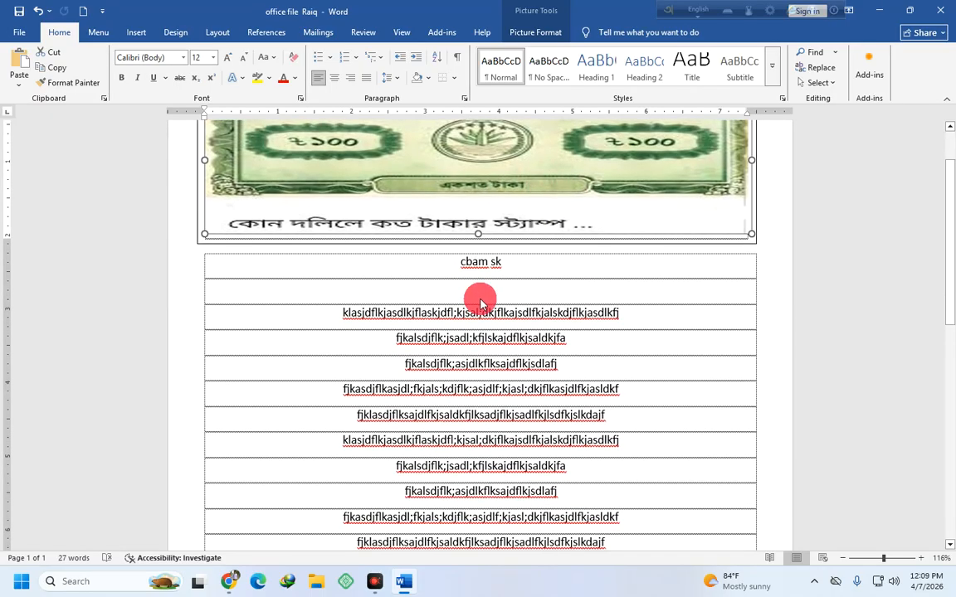
pyautogui.scroll(-4, 524, 286)
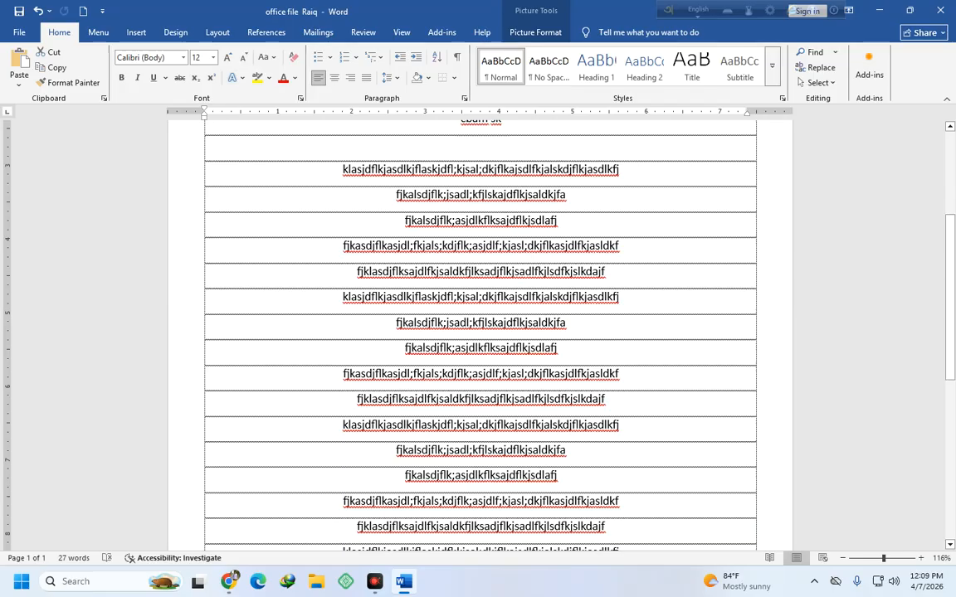
pyautogui.scroll(6, 407, 248)
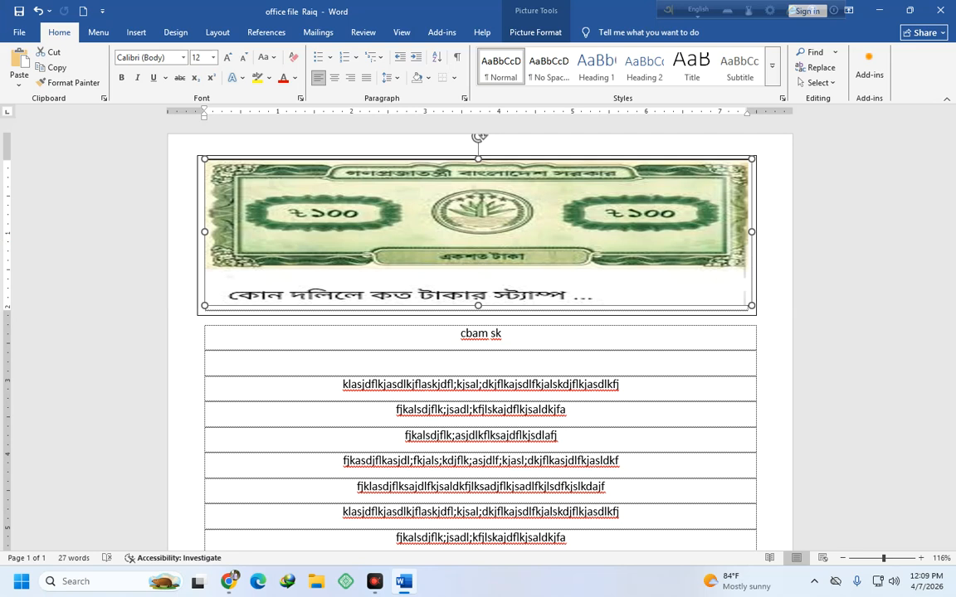
pyautogui.click(836, 323)
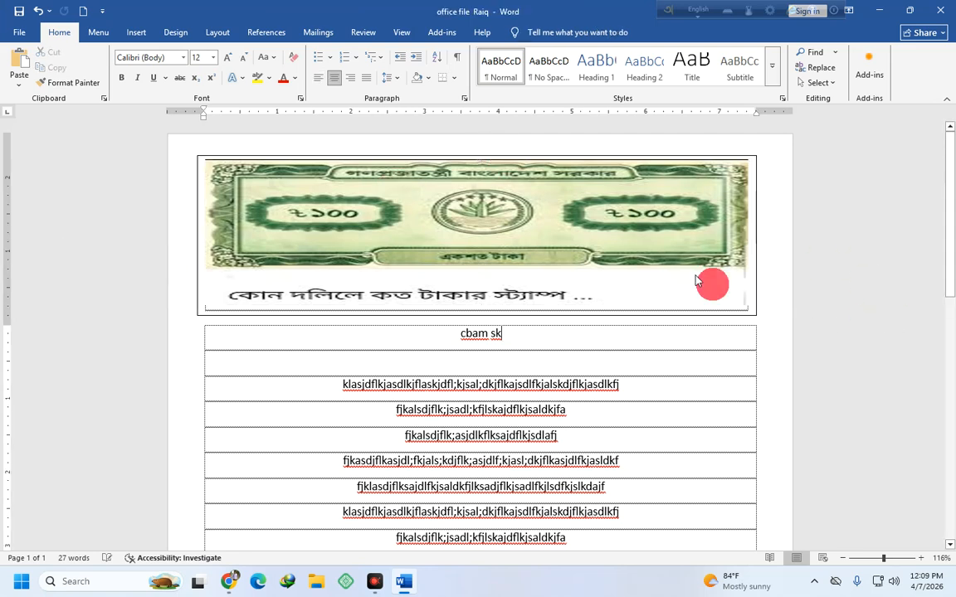
# - Review the Page Setup margins and paper size, keeping Legal (8 1/2 x 14 in), and minimize the document window
pyautogui.doubleClick(2, 235)
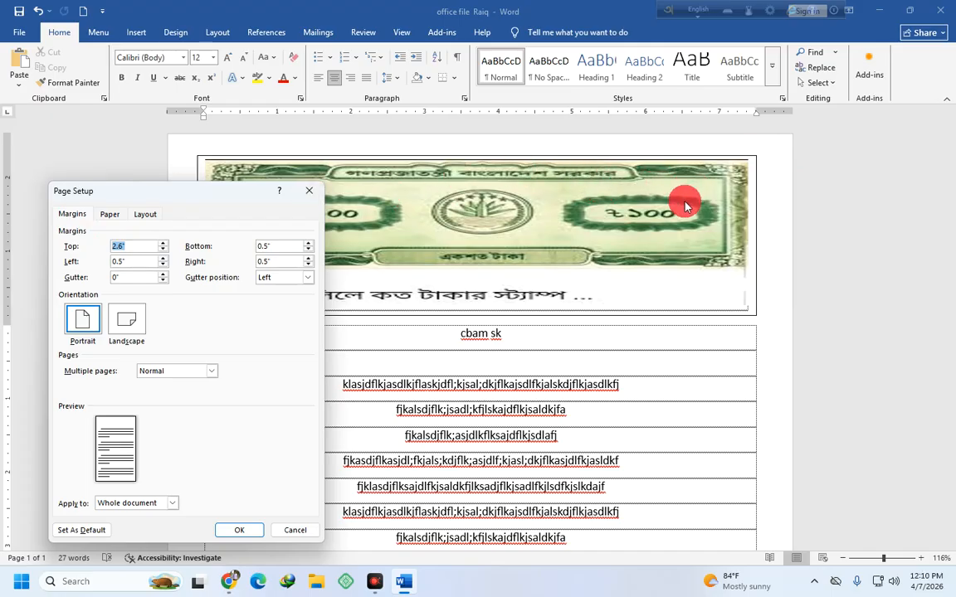
pyautogui.click(314, 194)
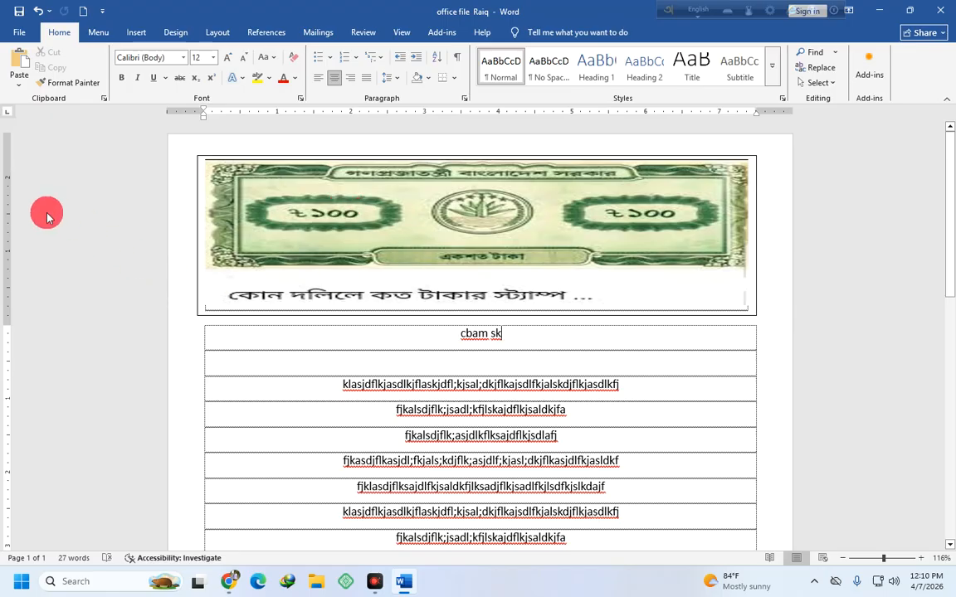
pyautogui.doubleClick(7, 241)
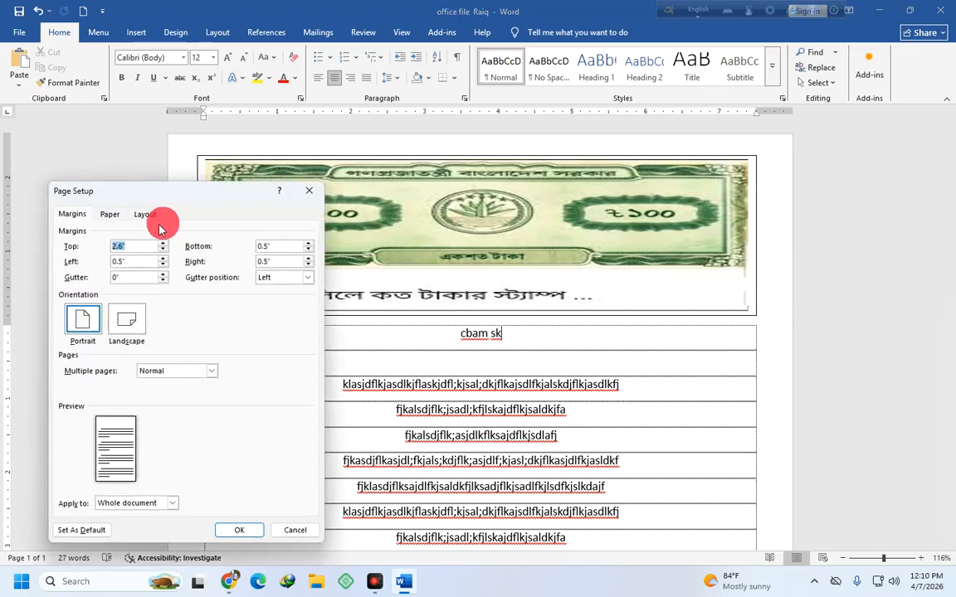
pyautogui.click(108, 213)
pyautogui.click(133, 247)
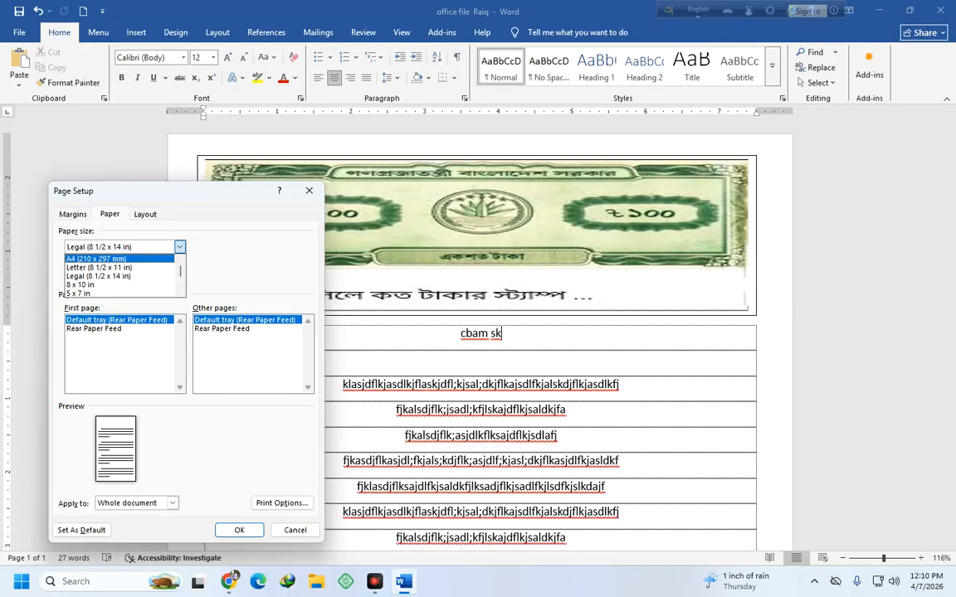
pyautogui.click(115, 248)
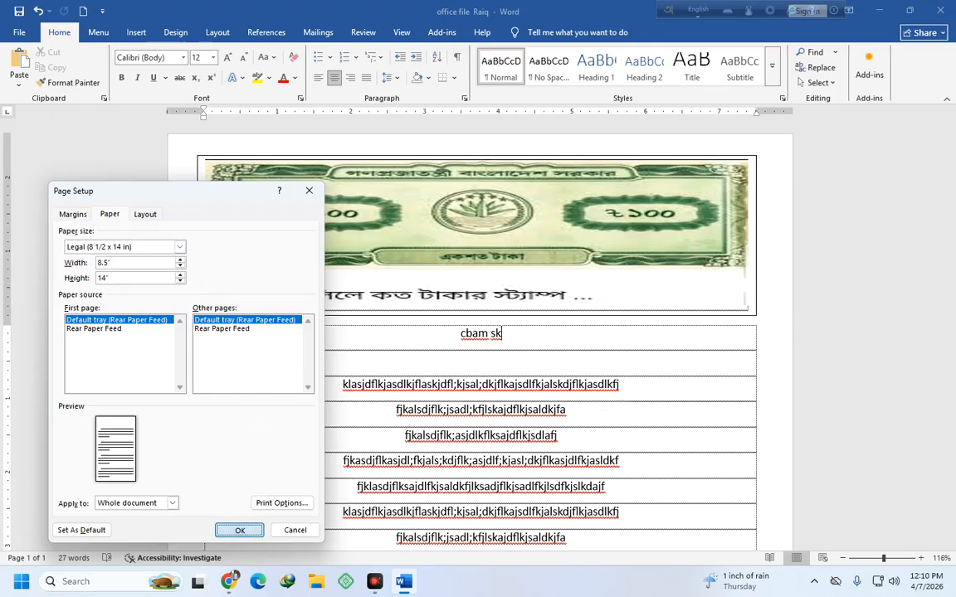
pyautogui.click(239, 530)
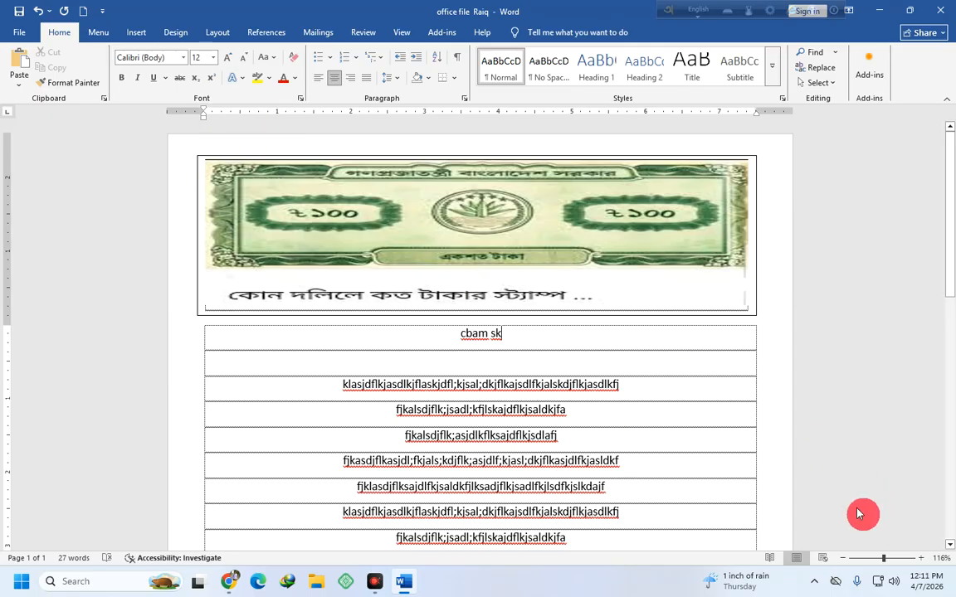
pyautogui.click(879, 10)
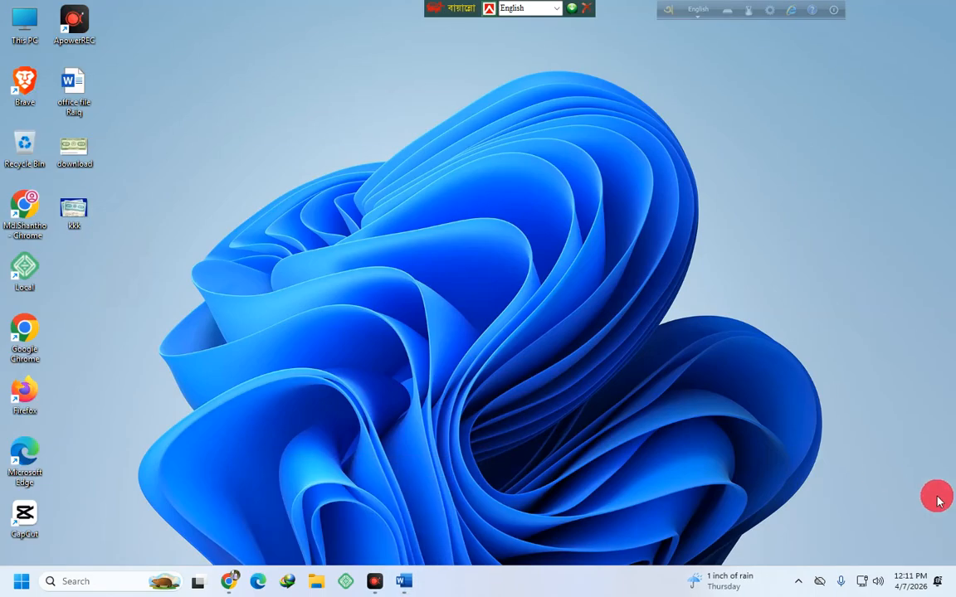